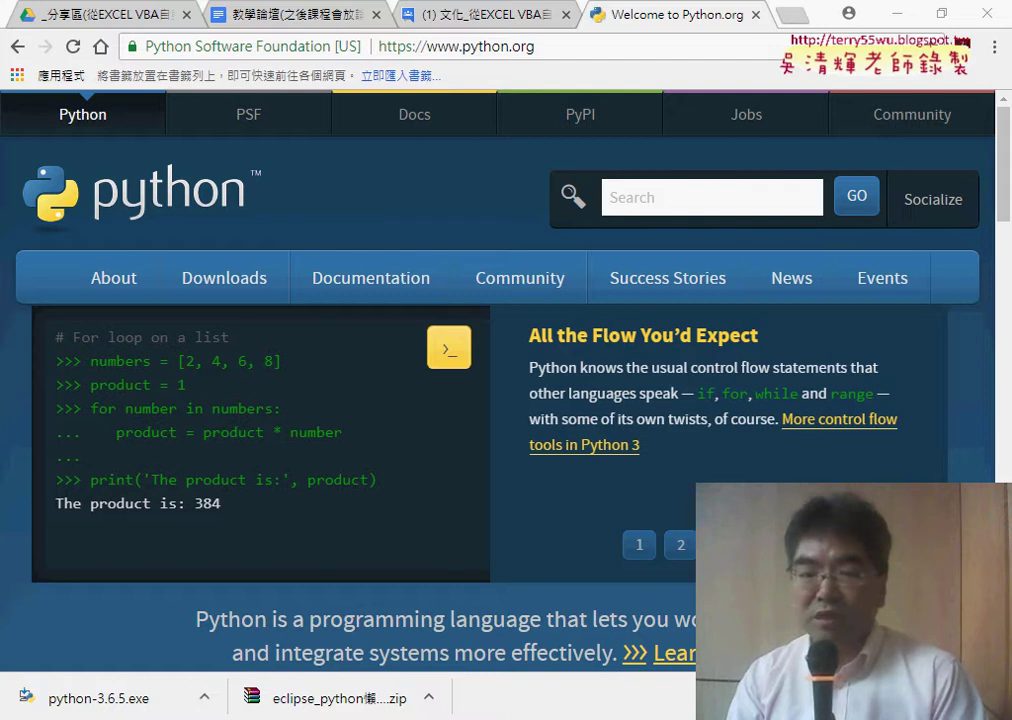
Open drive D: in File Explorer and show its contents as a detailed list
left_click(470, 615)
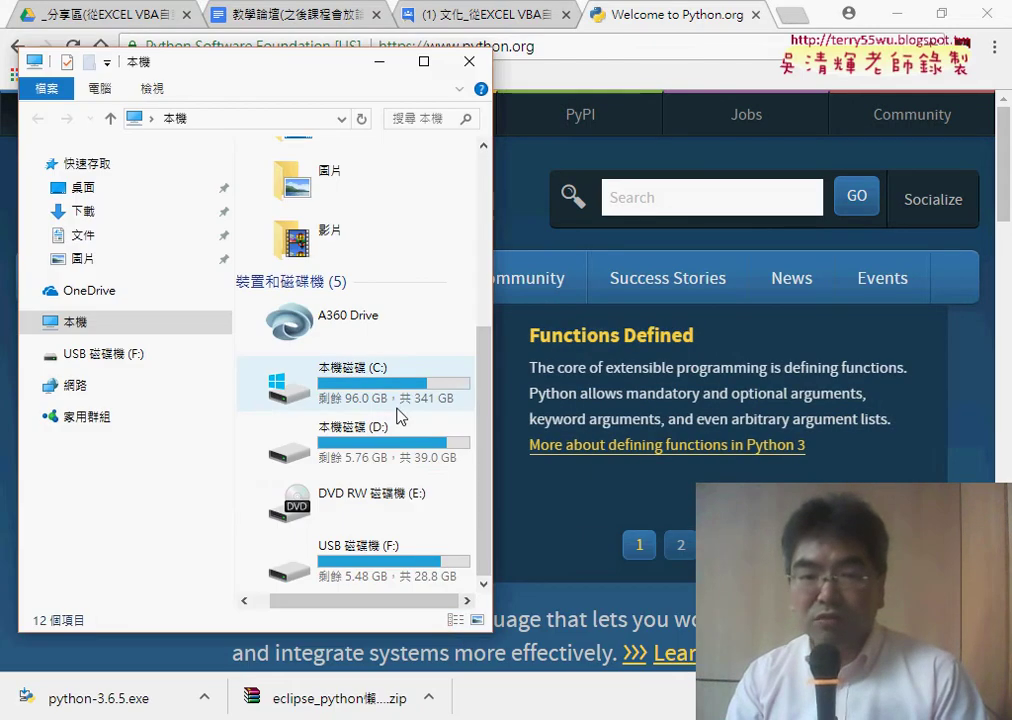
double_click(361, 442)
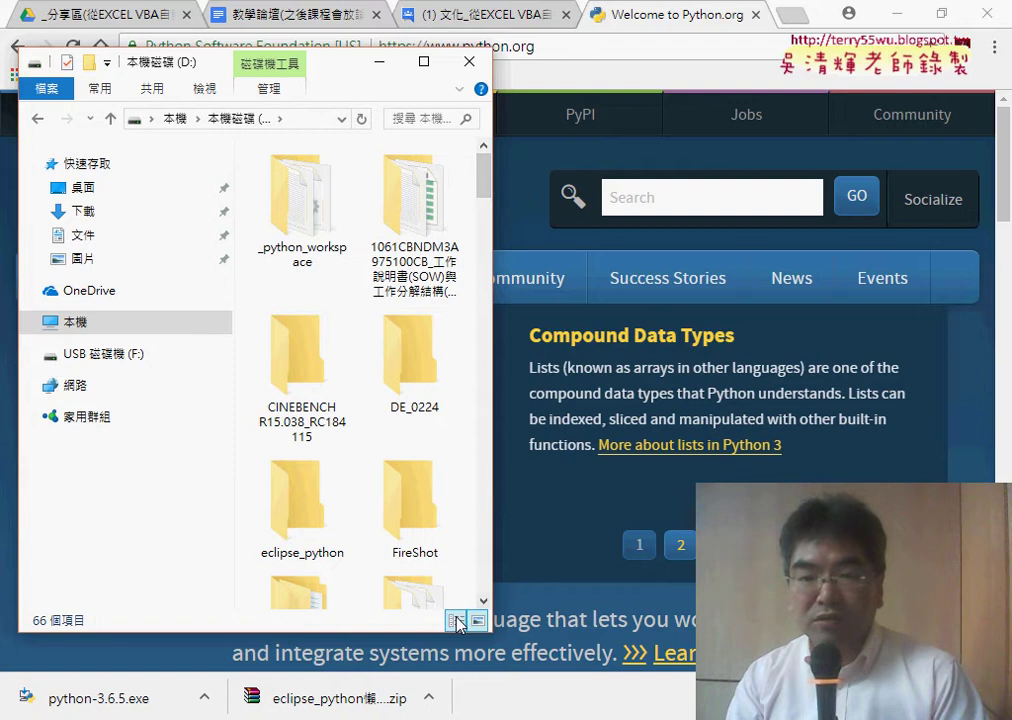
left_click(456, 621)
Check python.exe inside Python36-32, then widen the D: window to reveal type and size
left_click(331, 370)
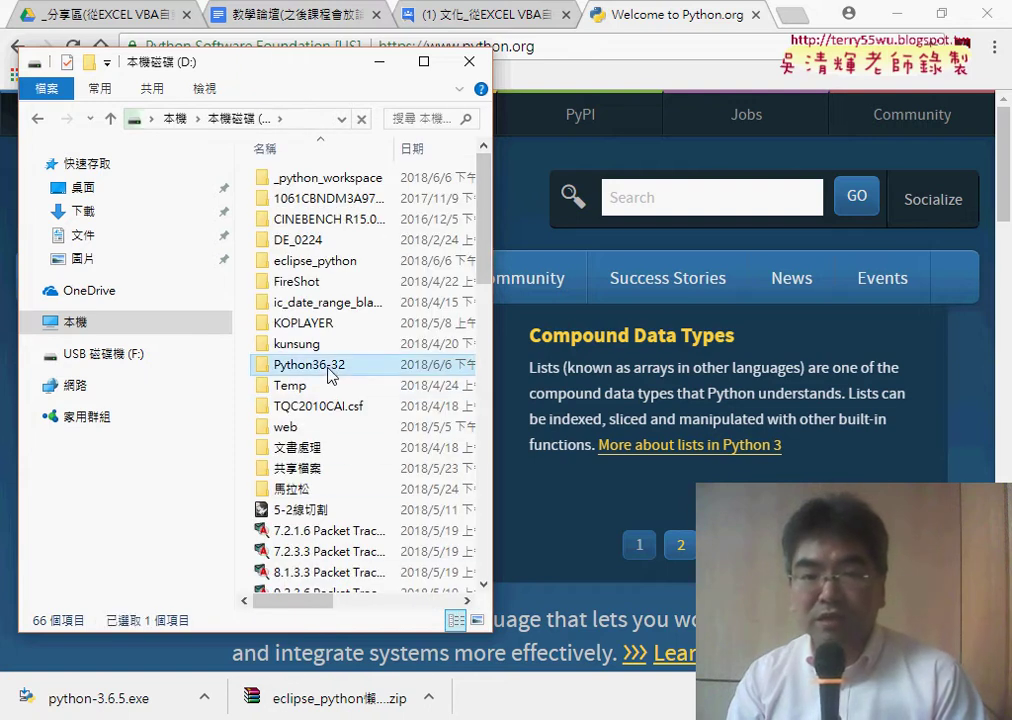
double_click(331, 370)
left_click(293, 370)
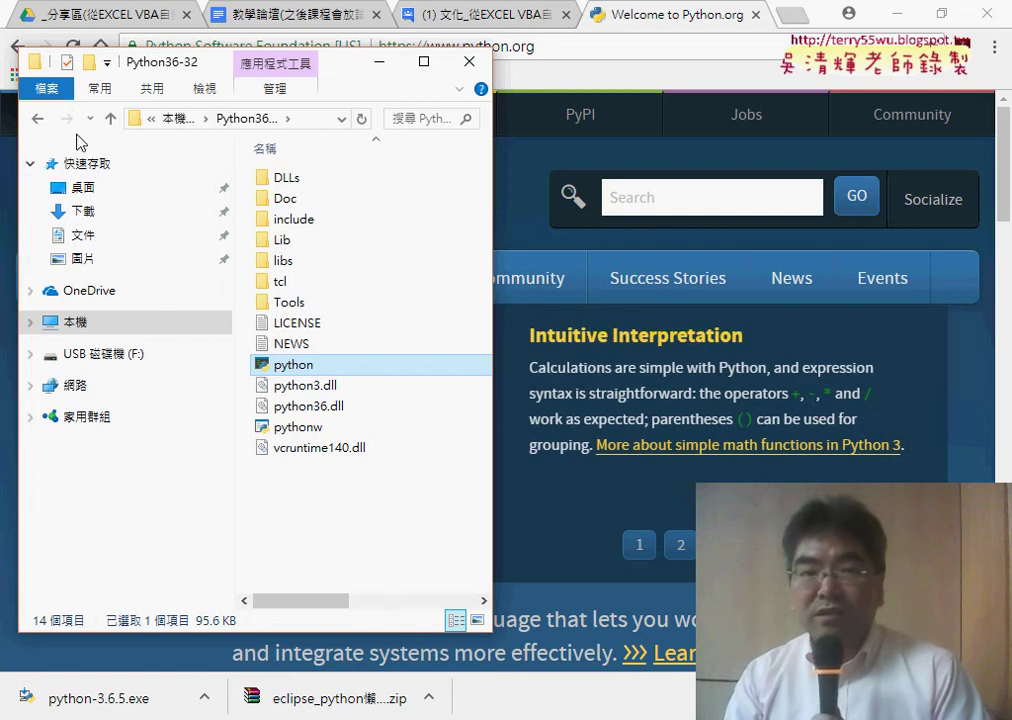
left_click(37, 120)
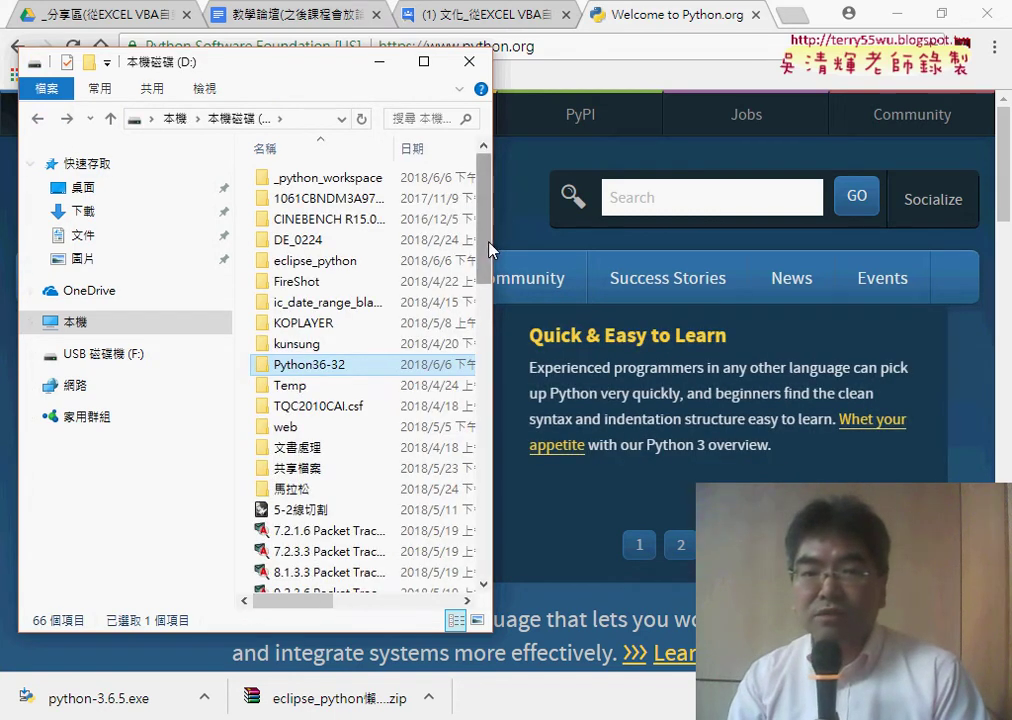
mouse_move(493, 245)
left_mouse_down()
mouse_move(760, 248)
mouse_move(772, 393)
left_mouse_up()
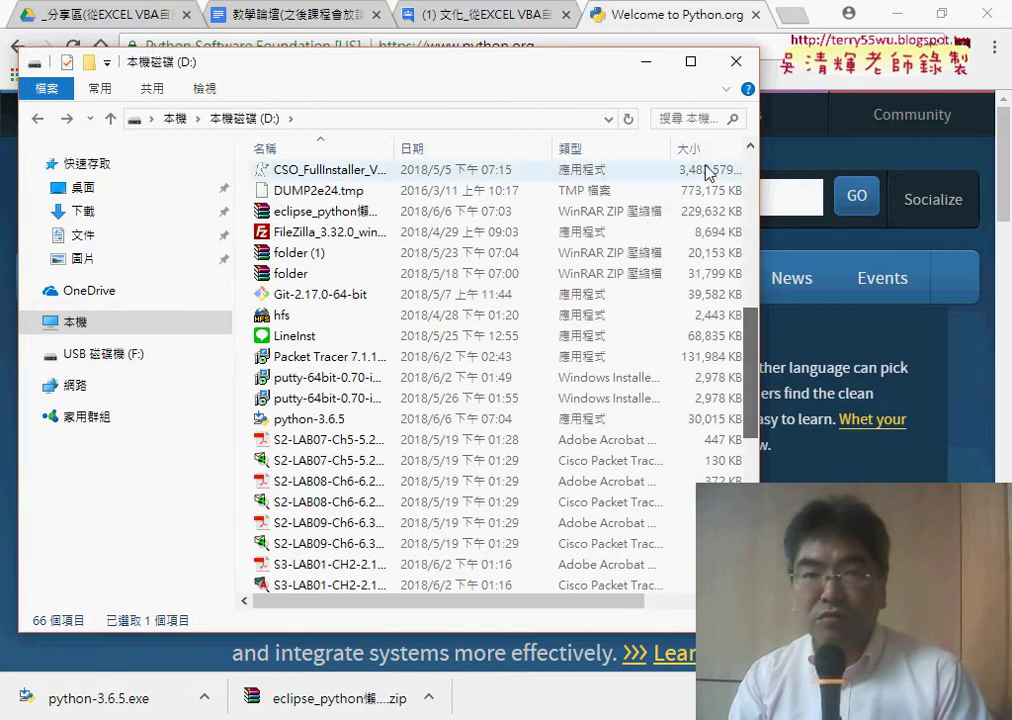
From the Google Drive 01_安裝環境 folder, show the downloaded eclipse_python zip in its folder
left_click(646, 62)
left_click(105, 15)
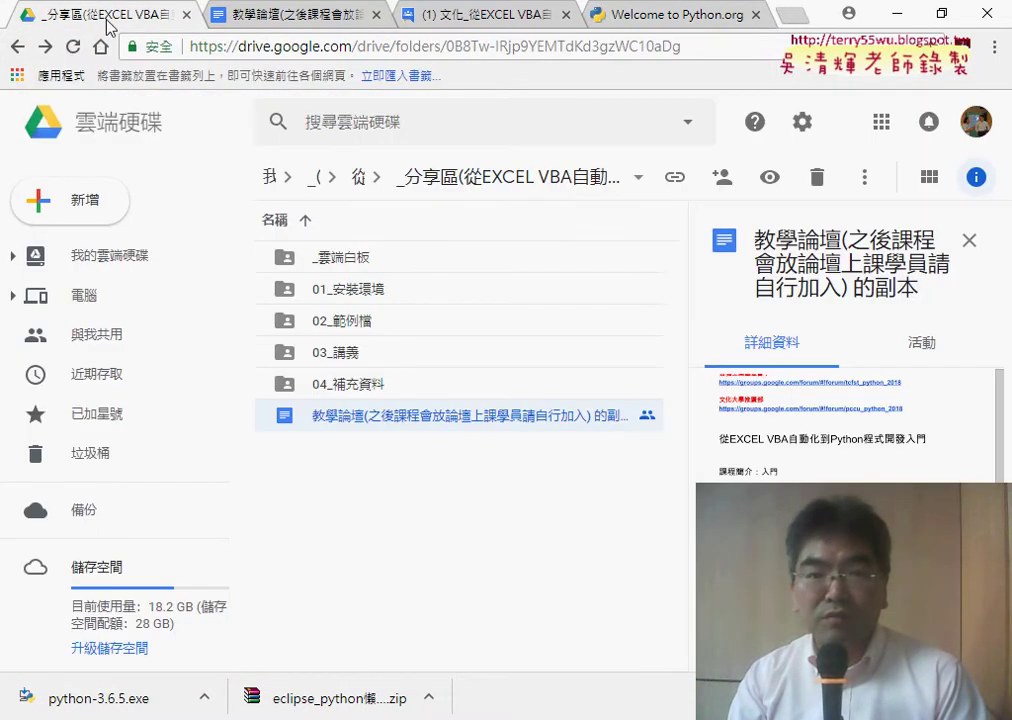
double_click(364, 290)
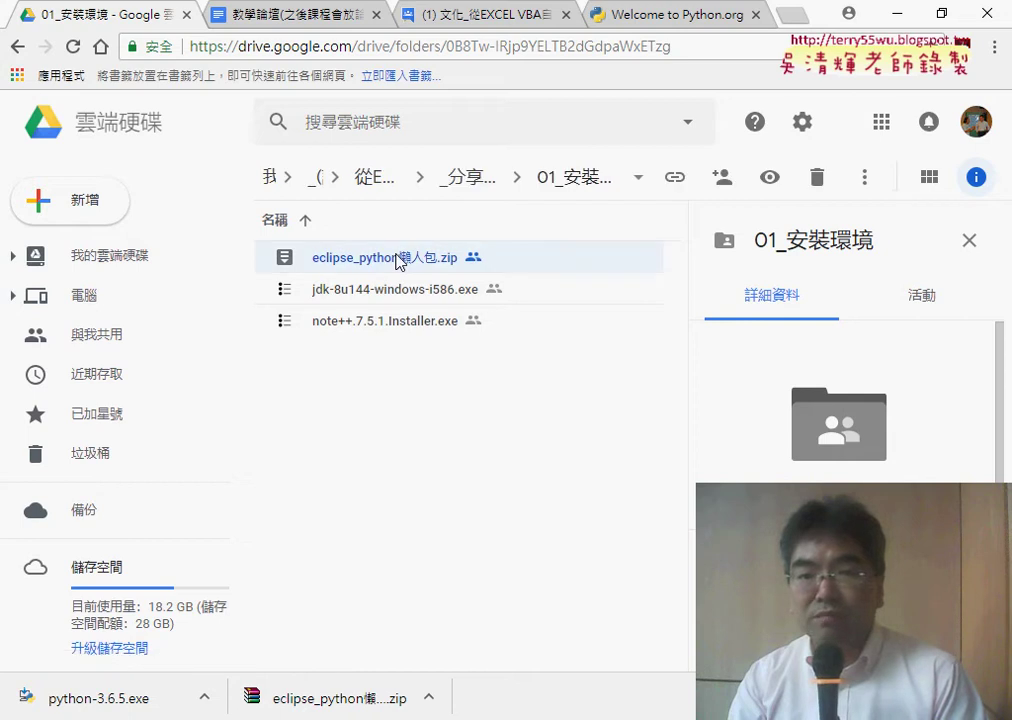
left_click(398, 260)
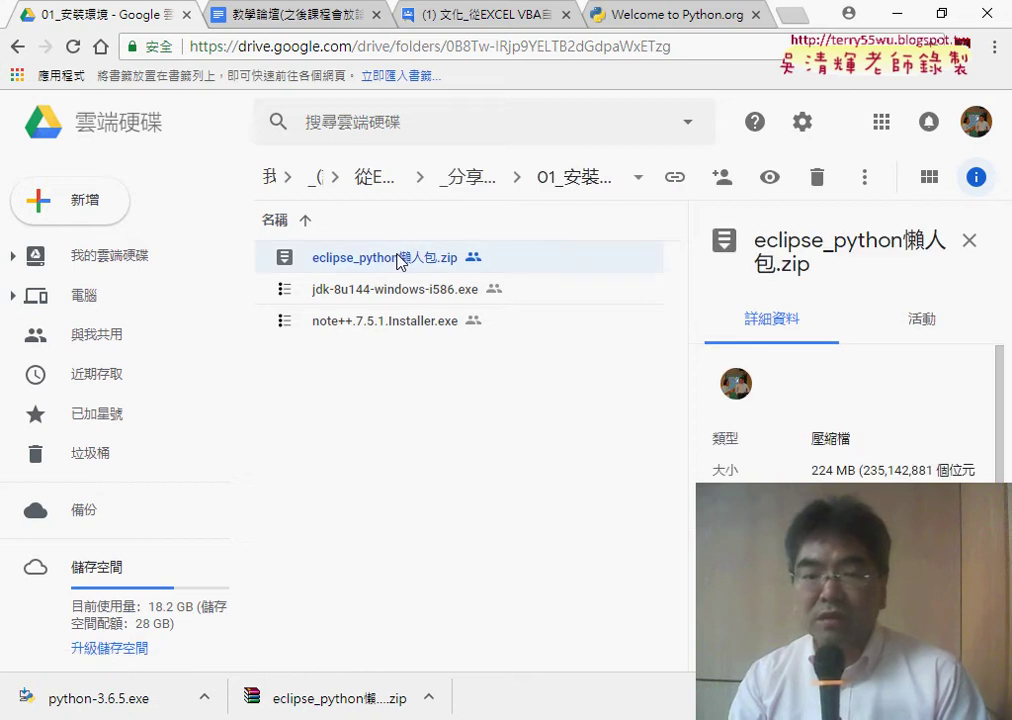
left_click(428, 697)
left_click(465, 625)
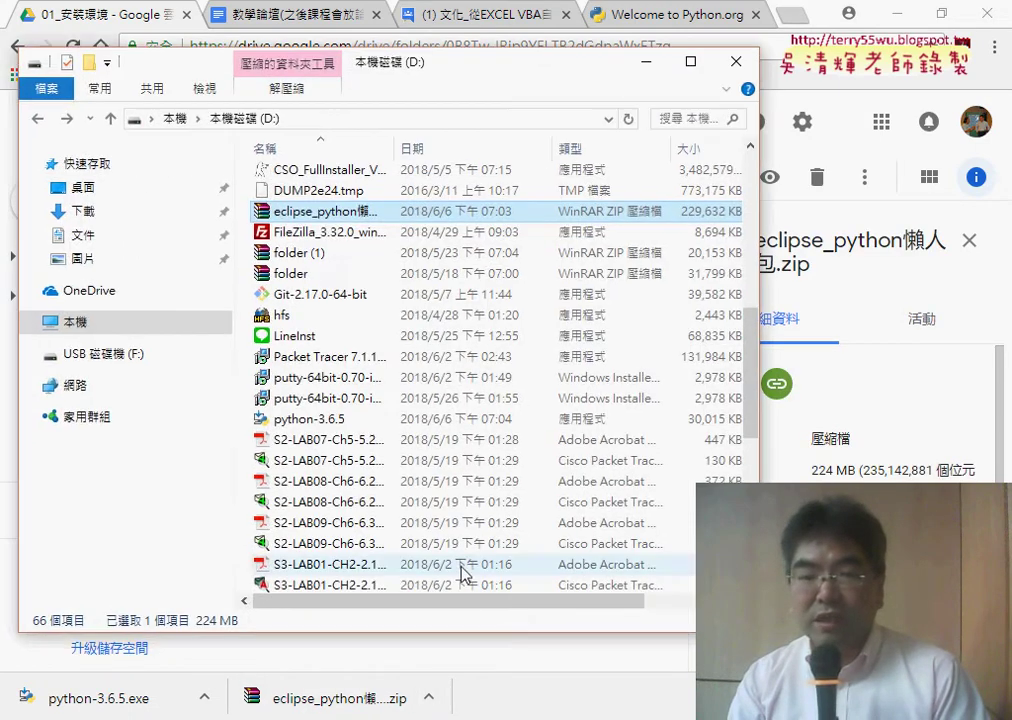
Bring up the eclipse_python zip's extraction options and dismiss them without extracting
right_click(322, 219)
mouse_move(375, 248)
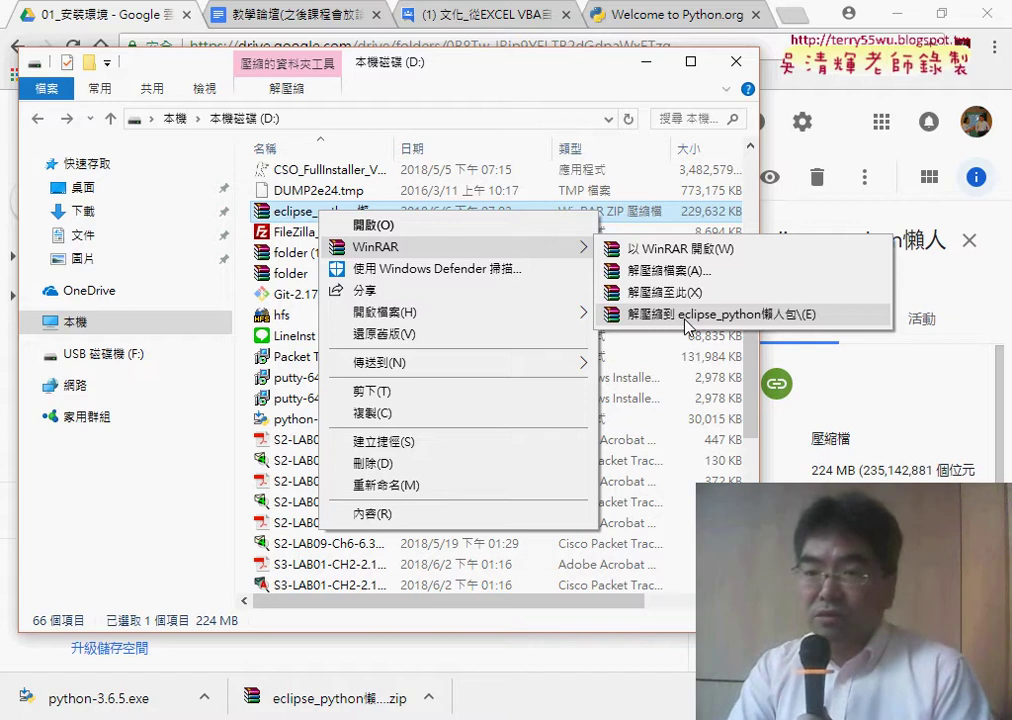
left_click(686, 314)
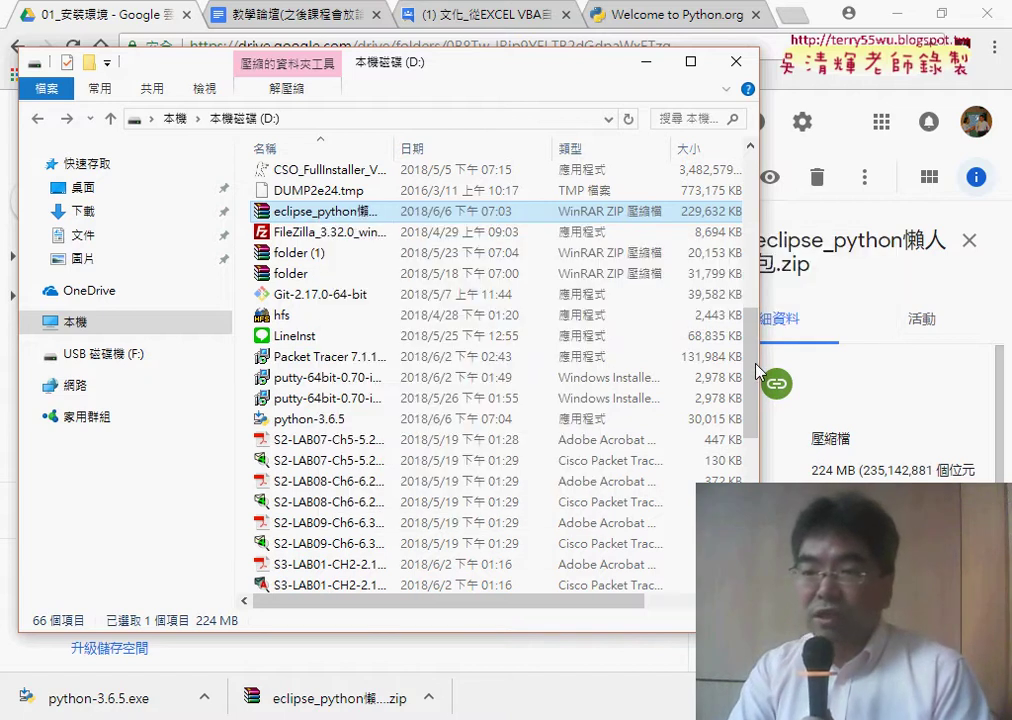
left_click_drag(752, 372, 750, 198)
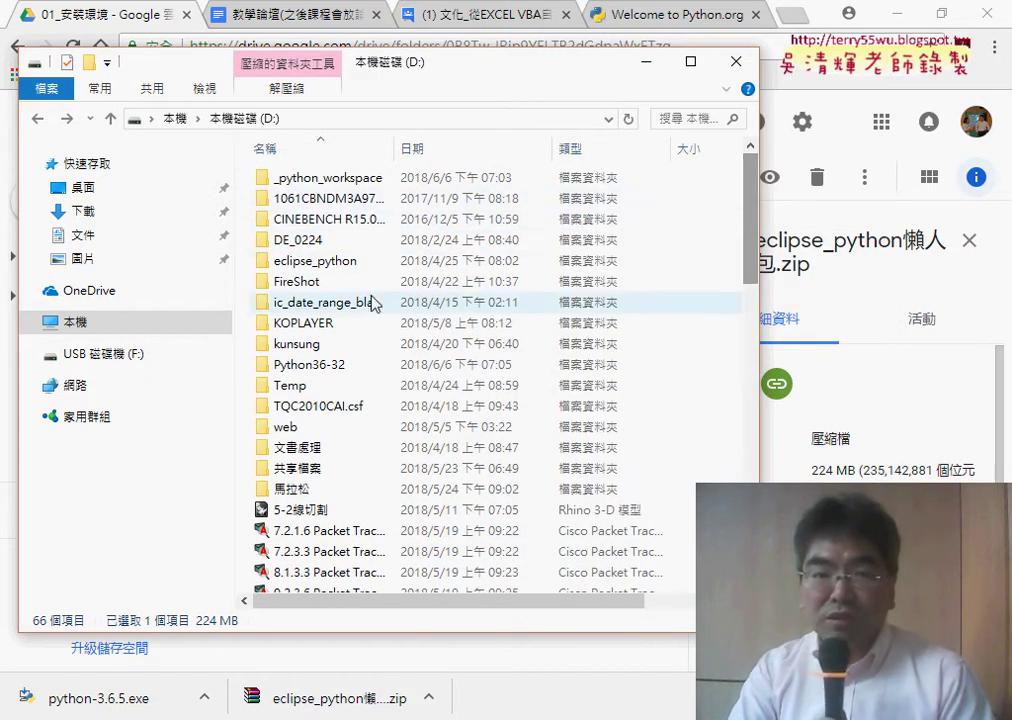
Inspect the eclipse application in eclipse_python, then return to D: and widen the Name column
left_click(337, 264)
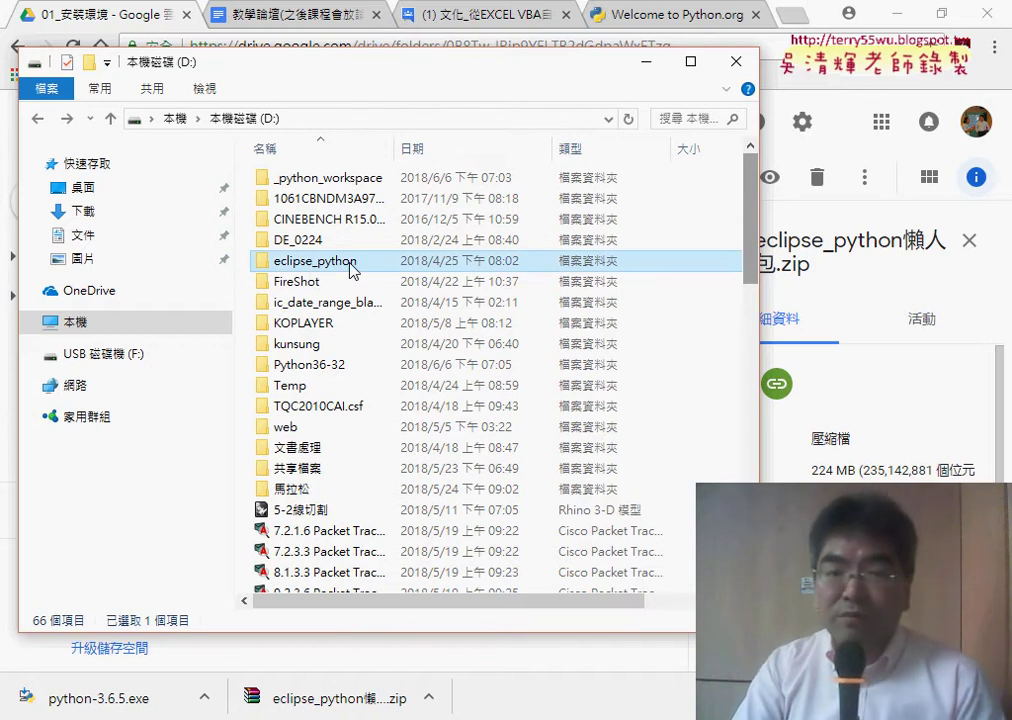
double_click(337, 264)
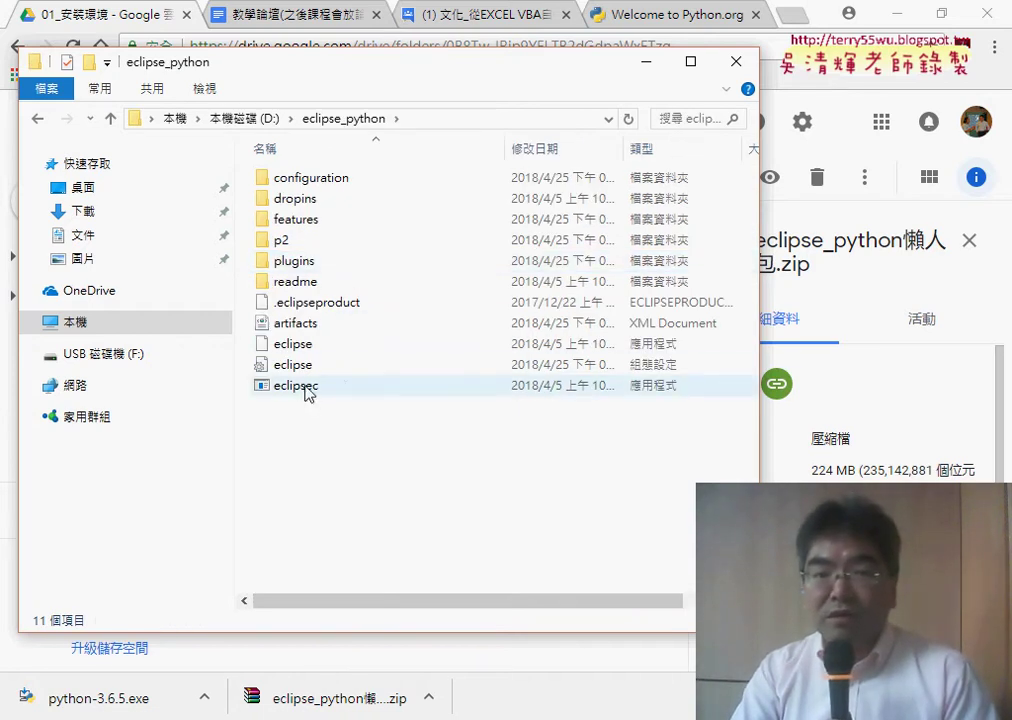
left_click(297, 351)
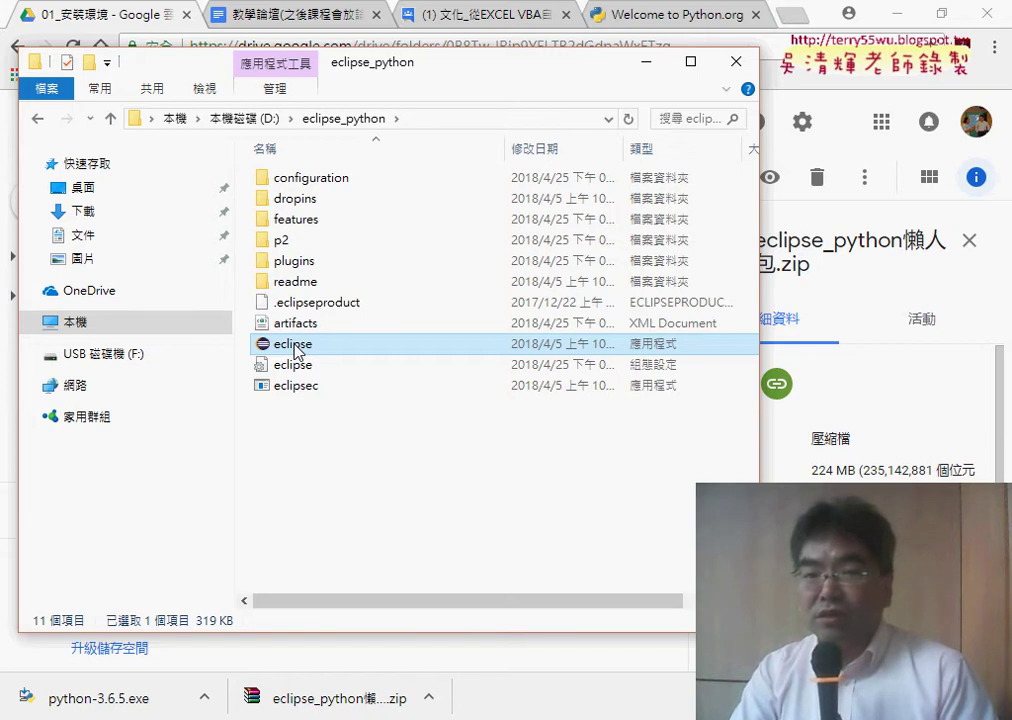
left_click(245, 118)
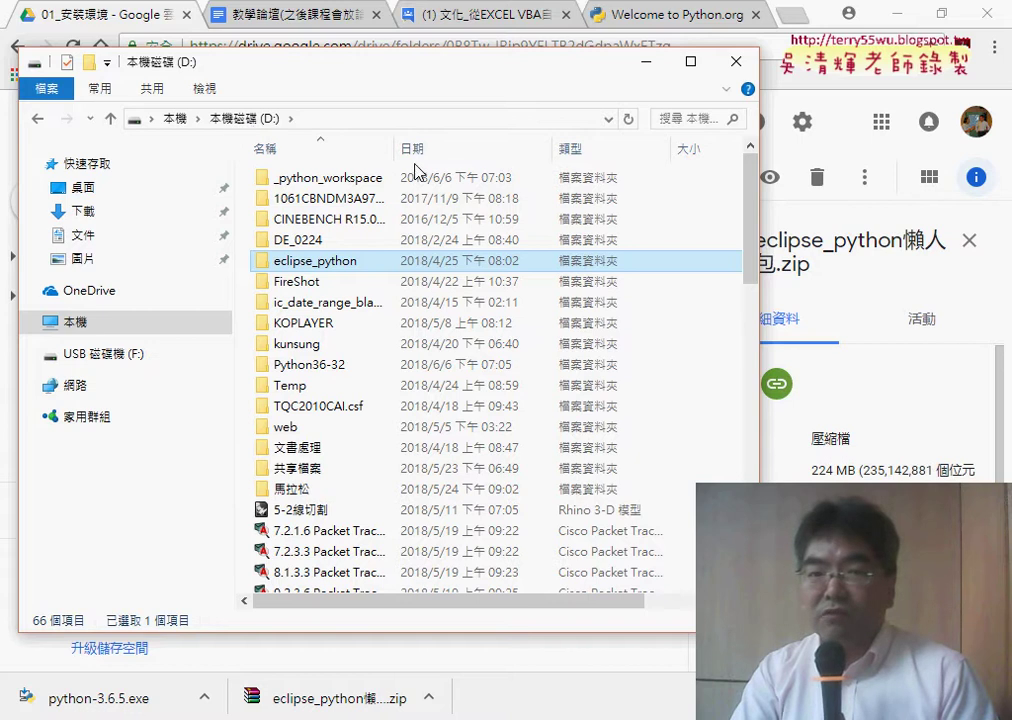
left_click_drag(393, 148, 548, 148)
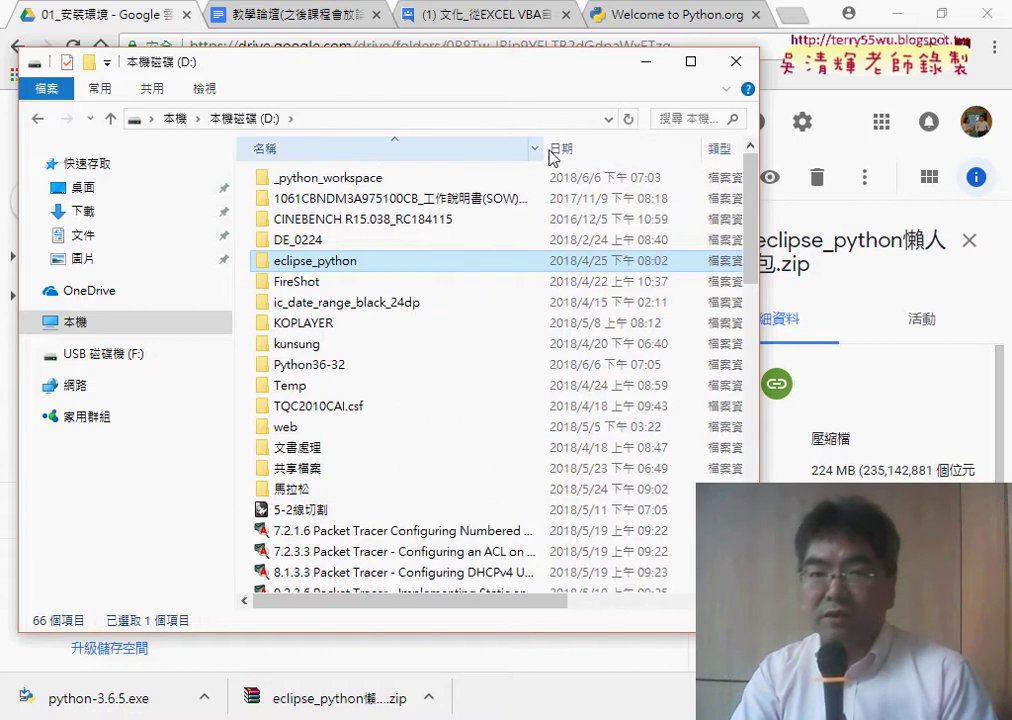
left_click(346, 180)
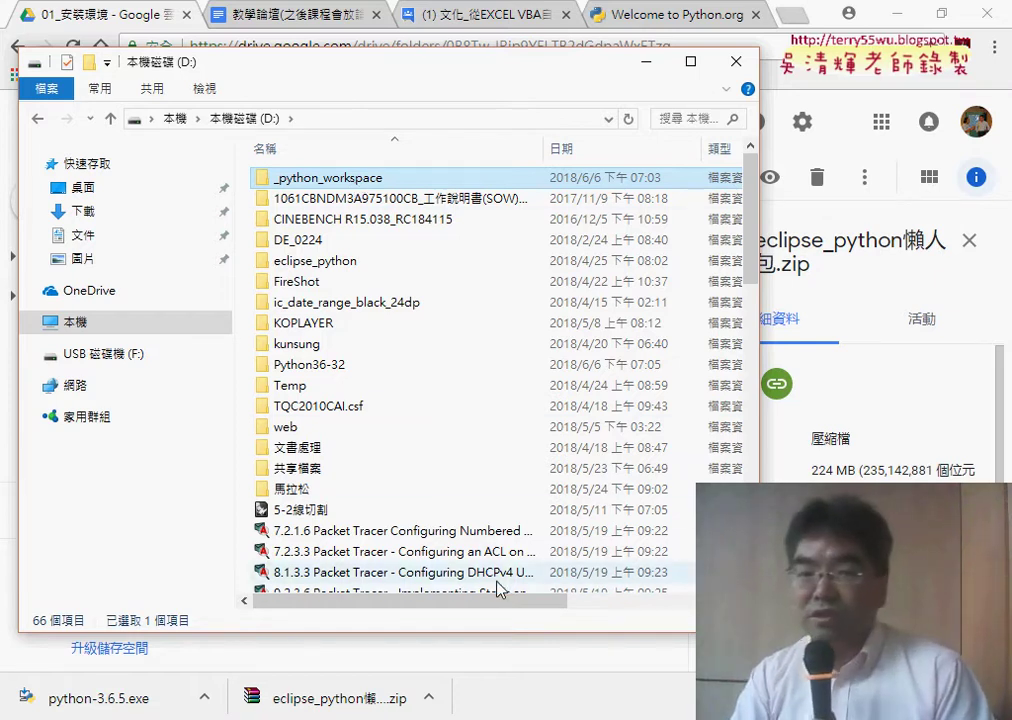
Run eclipse from eclipse_python, choose D:\_python_workspace as workspace, and launch
double_click(345, 261)
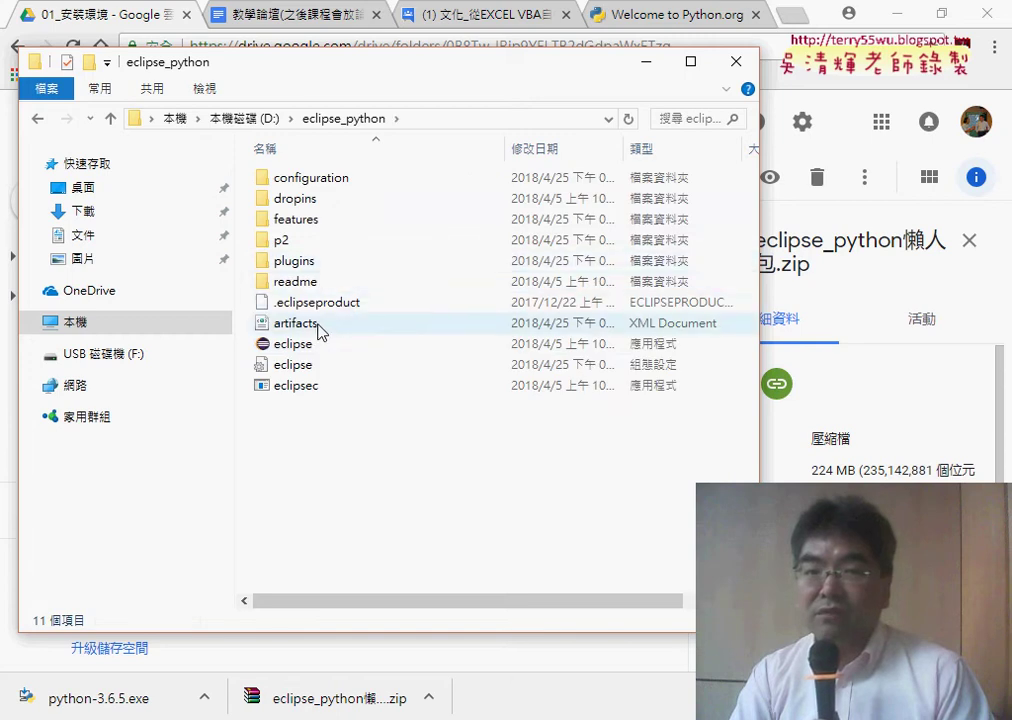
double_click(313, 345)
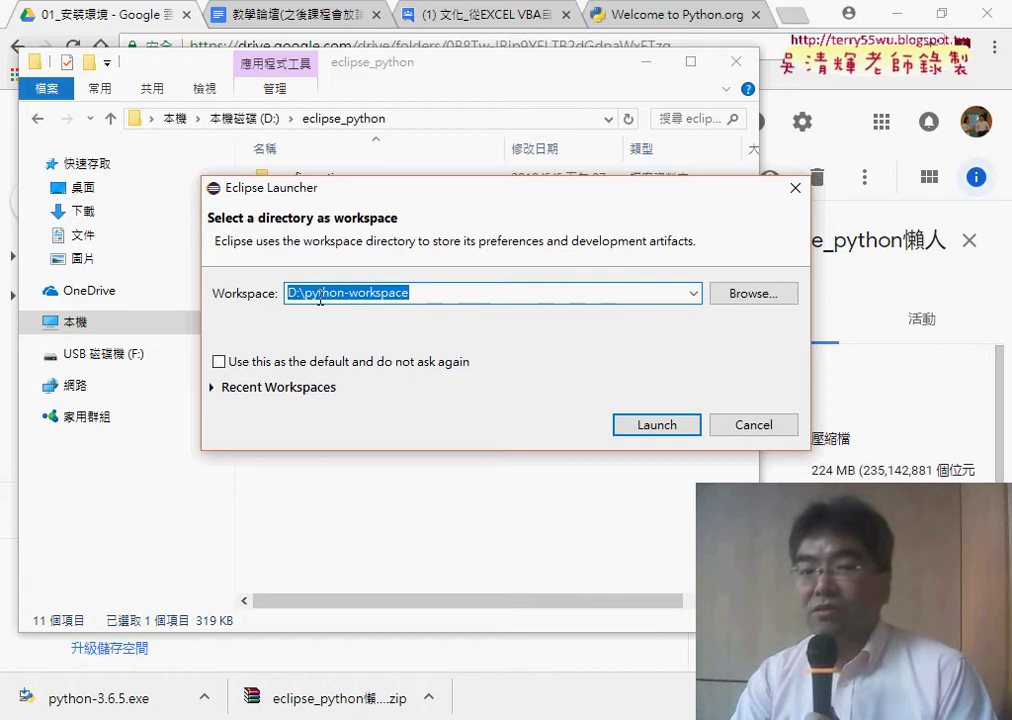
left_click(782, 292)
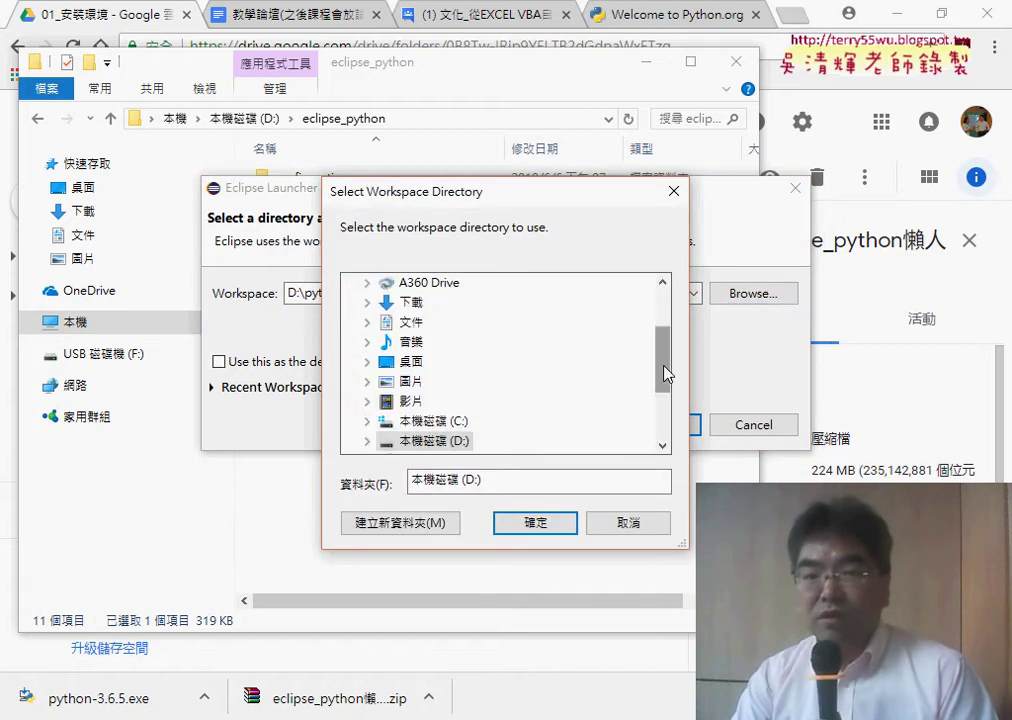
left_click_drag(665, 372, 669, 398)
left_click(366, 386)
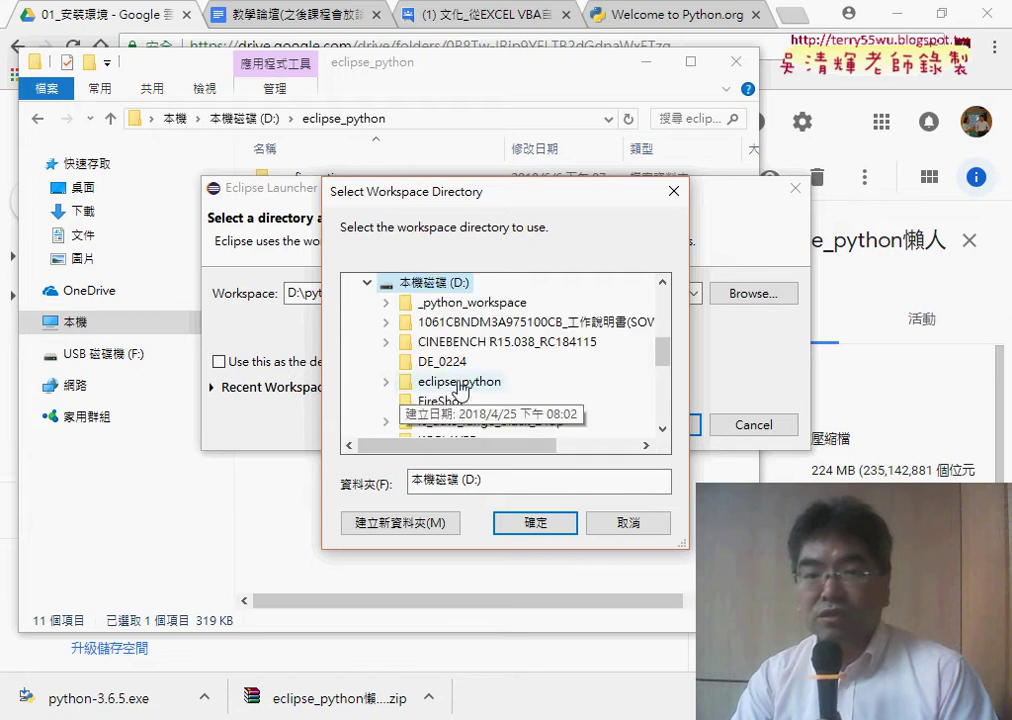
left_click(458, 301)
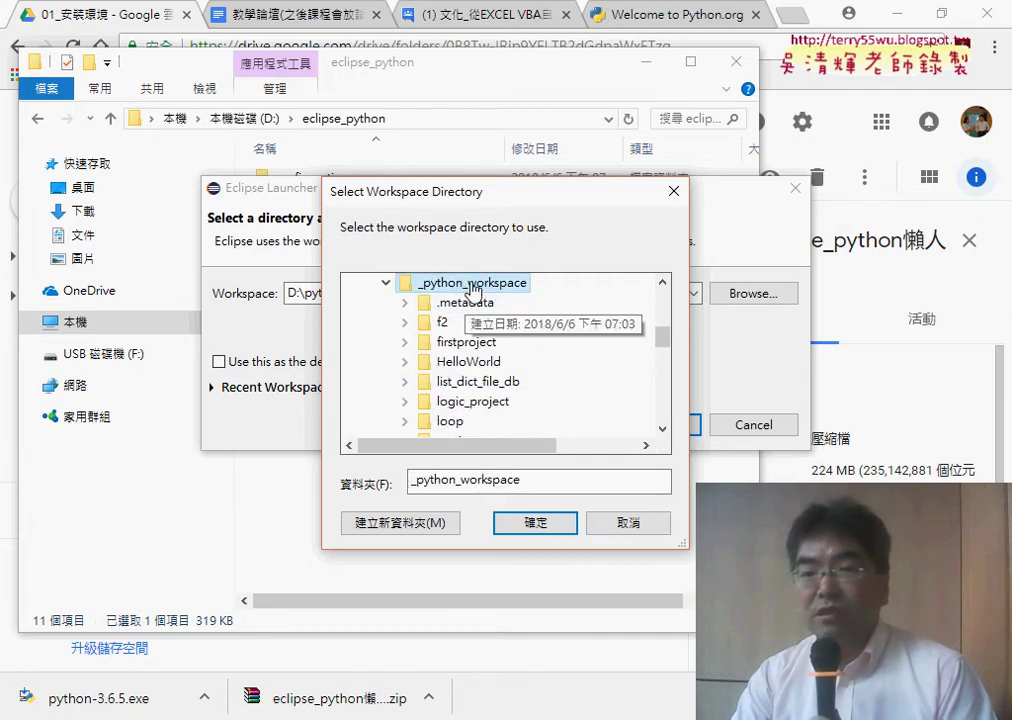
left_click(548, 524)
left_click(658, 427)
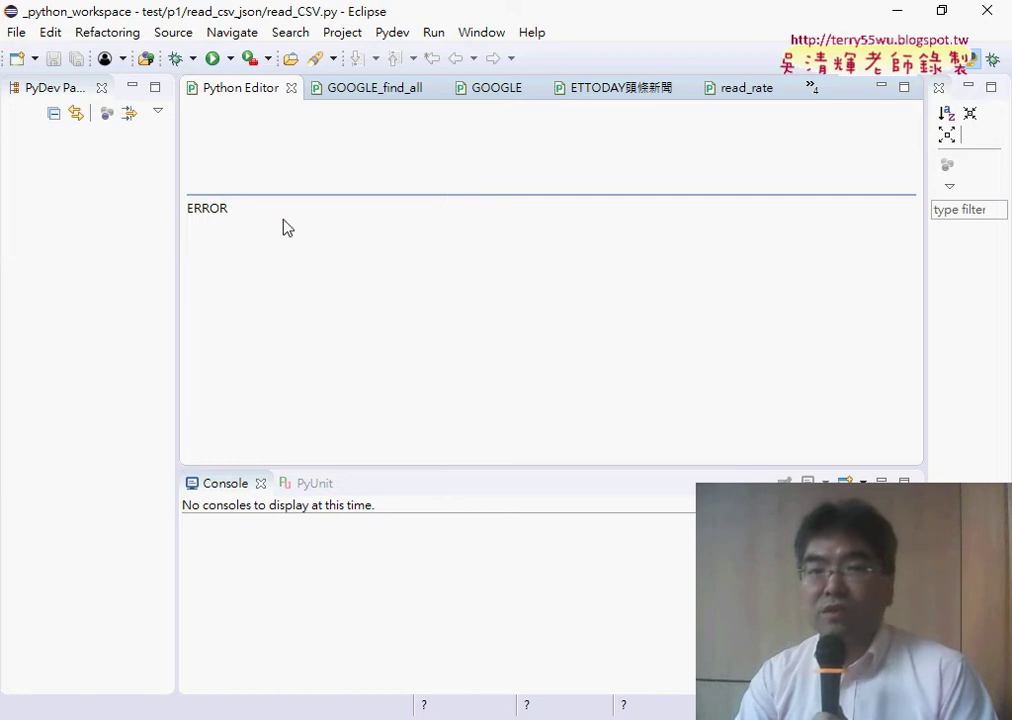
Go to Window > Preferences > PyDev > Interpreters > Python Interpreter
left_click(481, 32)
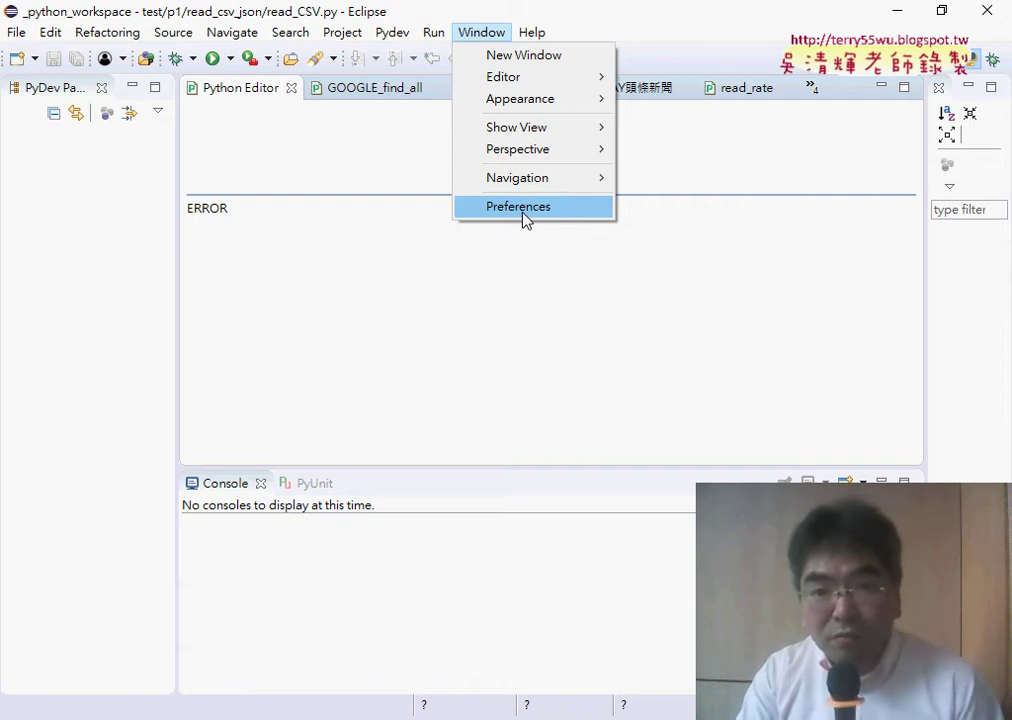
left_click(544, 212)
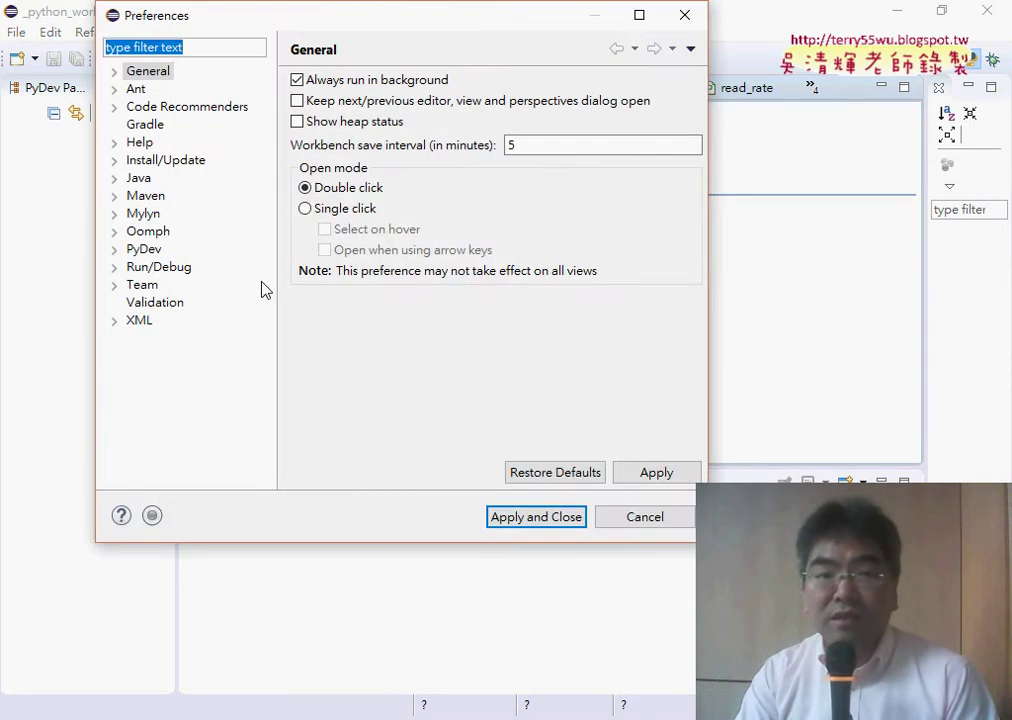
left_click(115, 250)
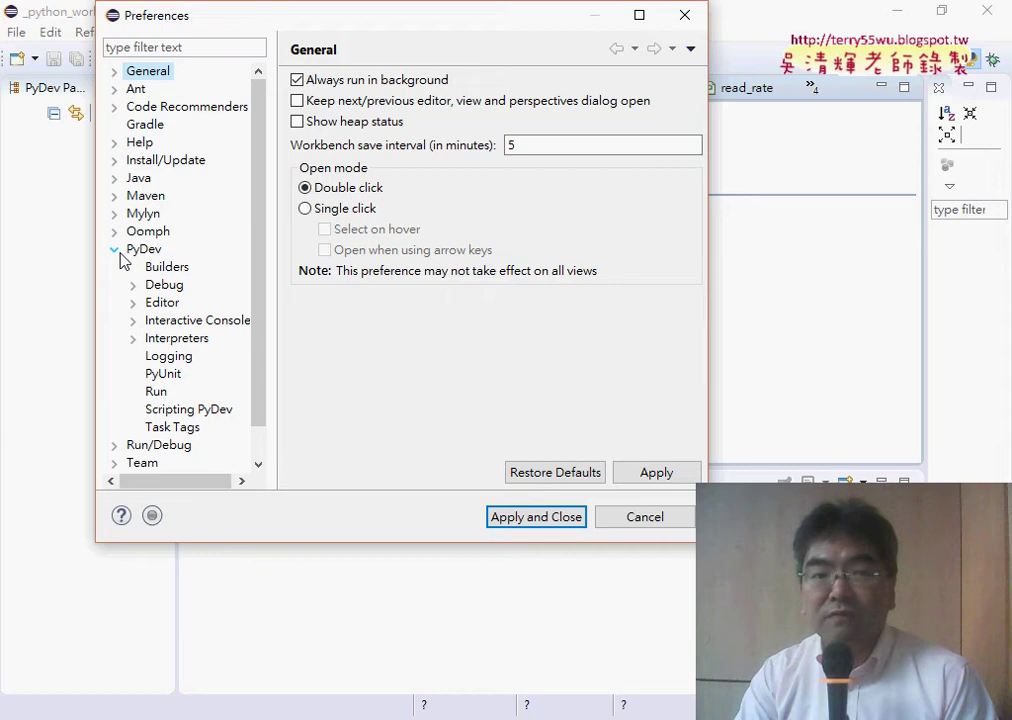
left_click(134, 340)
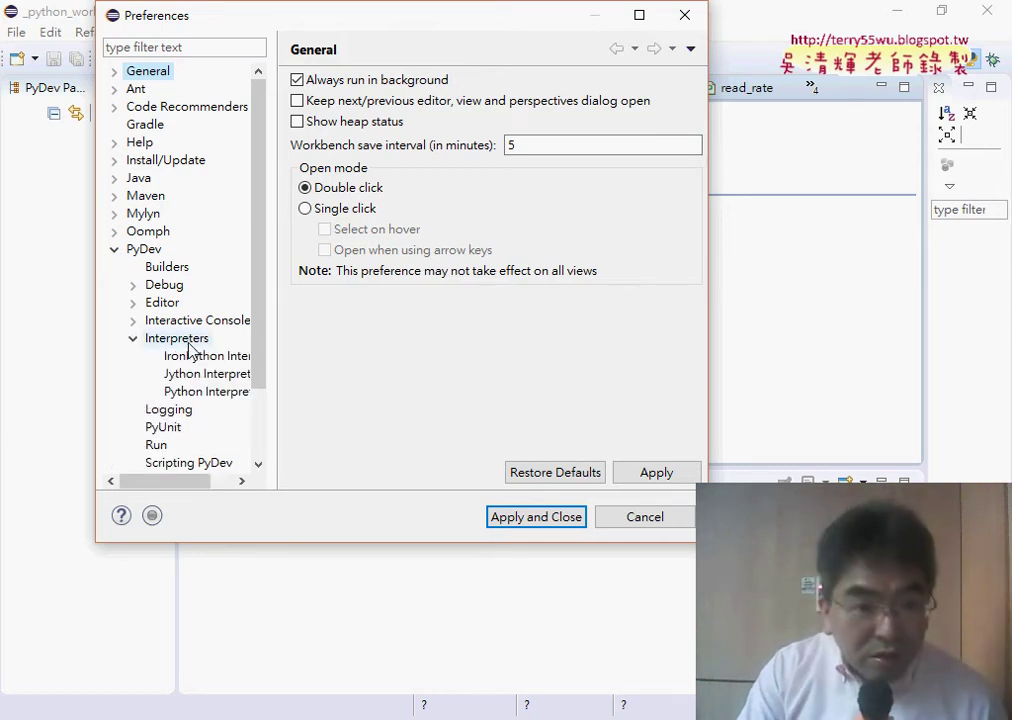
left_click(203, 393)
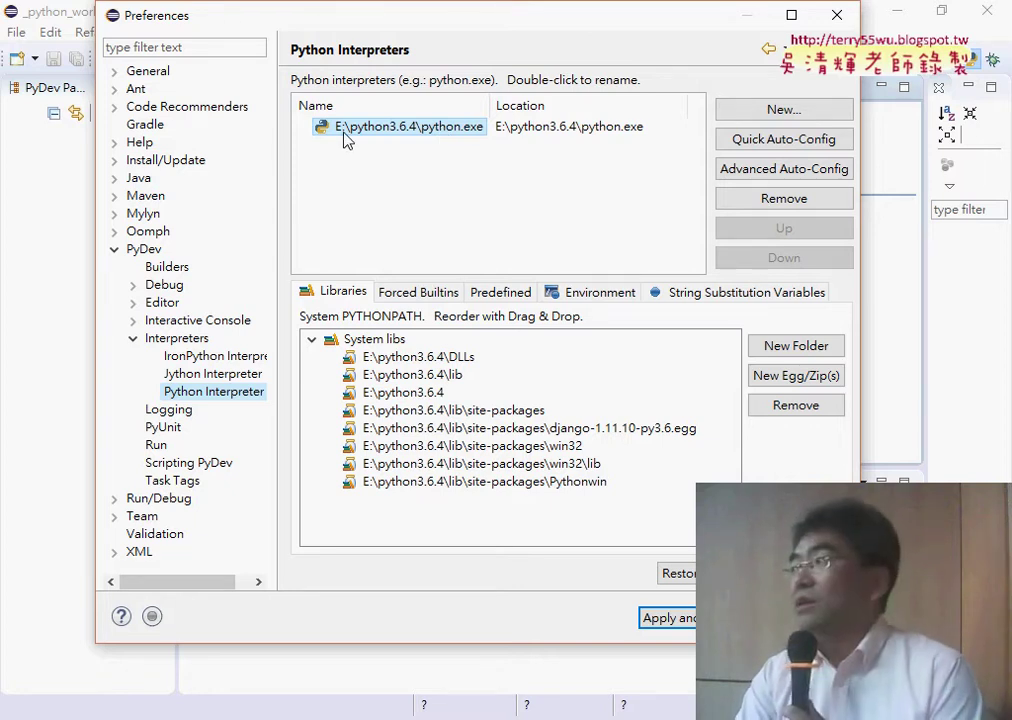
Remove the E:\python3.6.4 interpreter and choose D:\Python36-32\python.exe for a new one
left_click(785, 201)
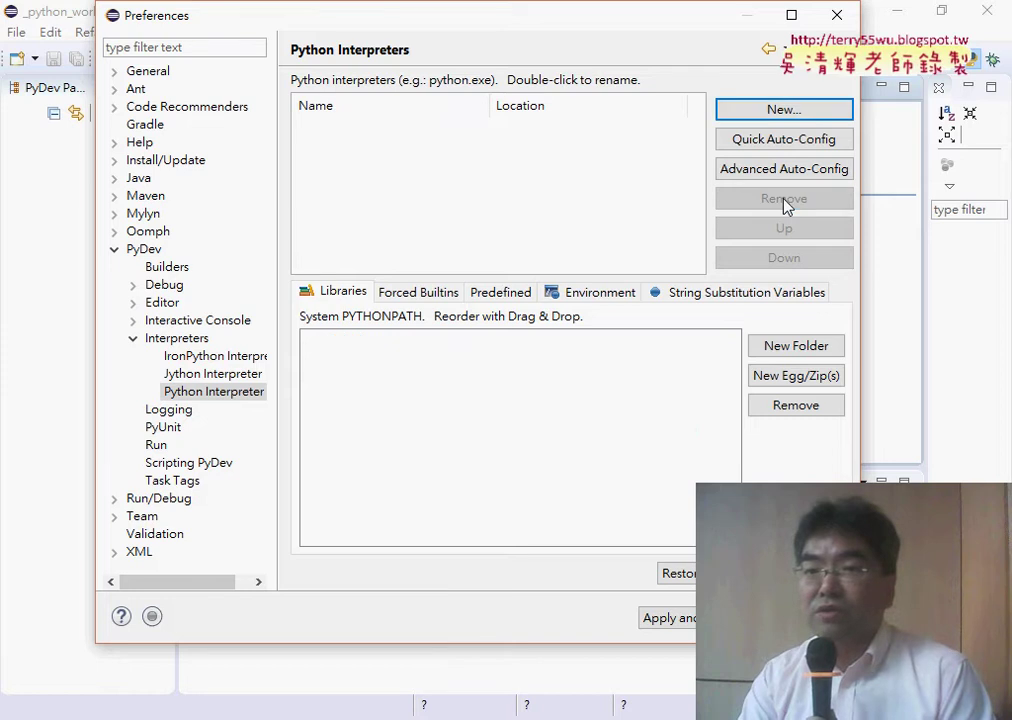
left_click(789, 110)
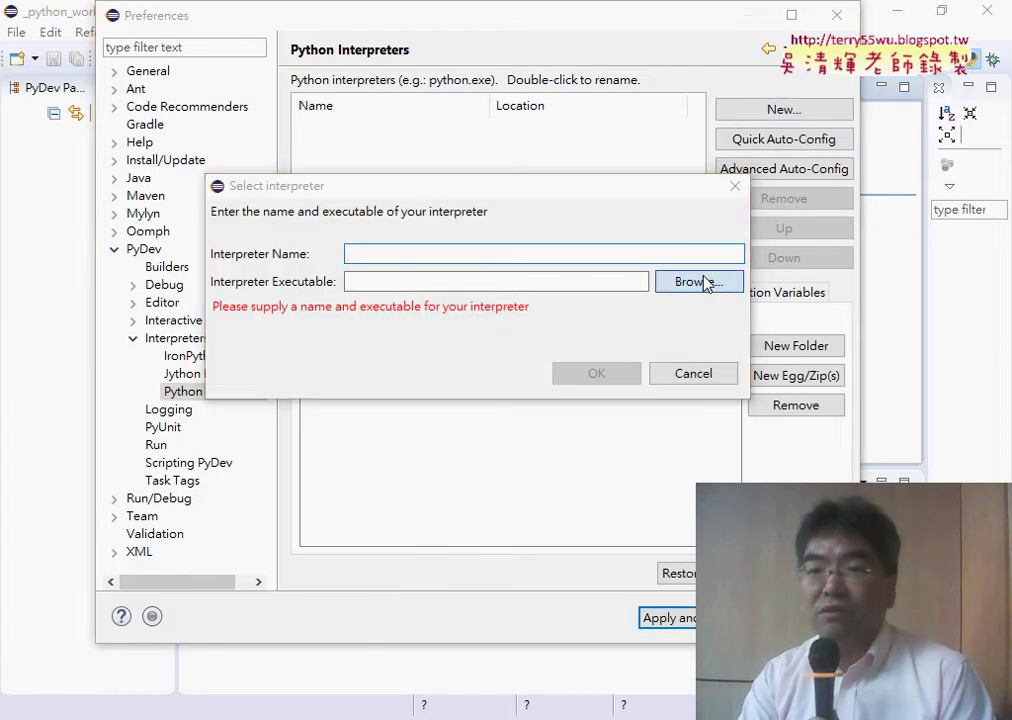
left_click_drag(500, 200, 523, 140)
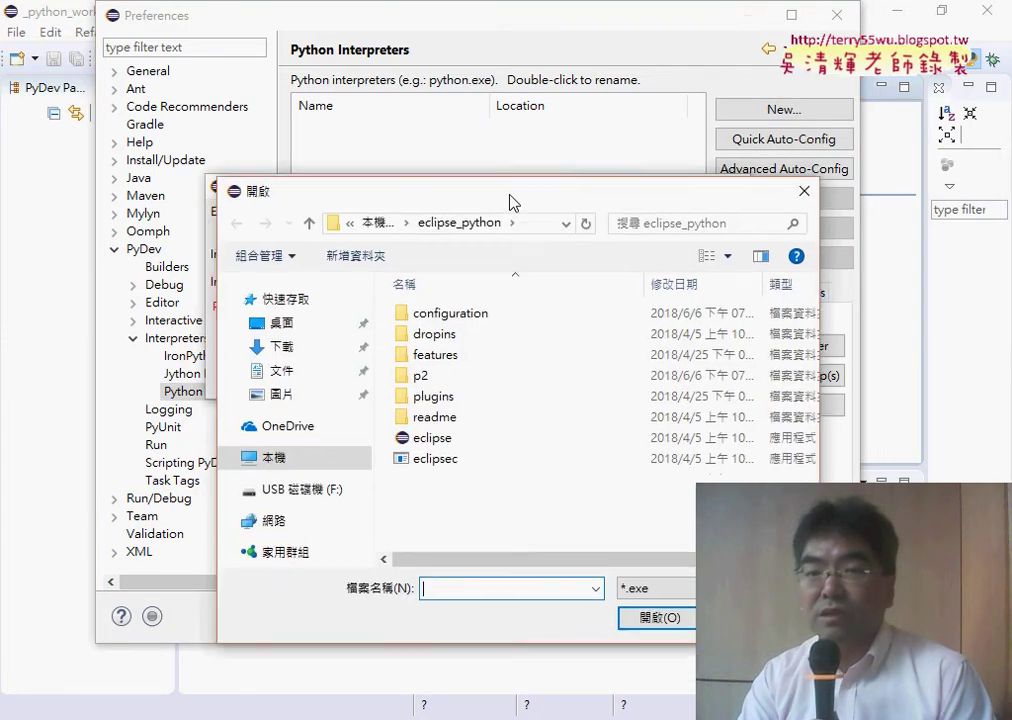
left_click(402, 155)
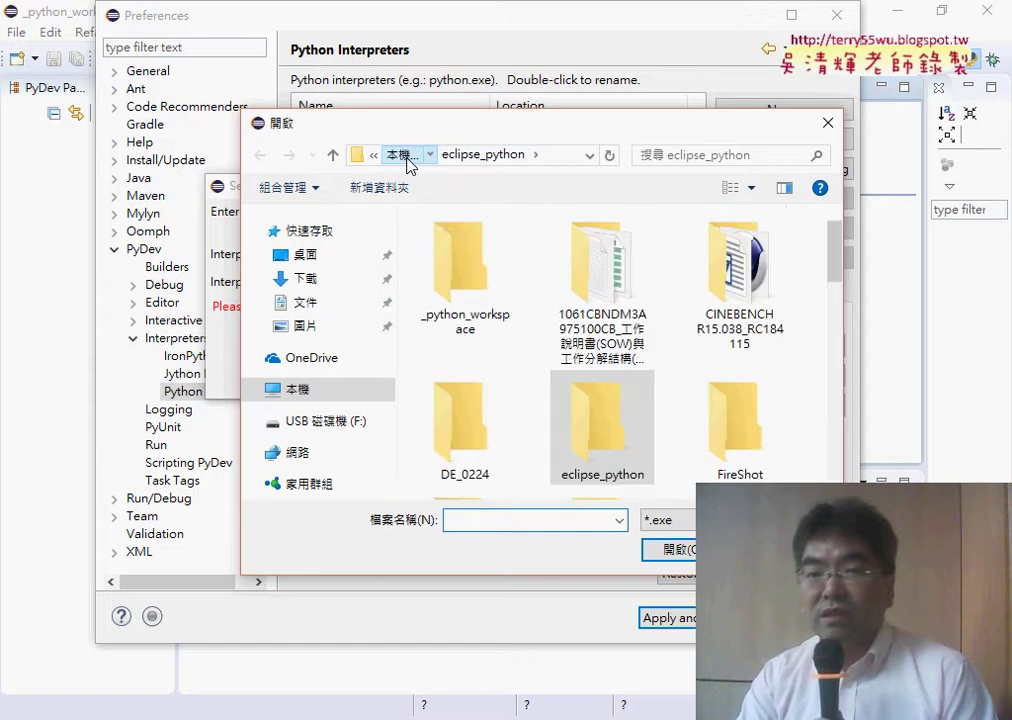
left_click_drag(838, 267, 840, 330)
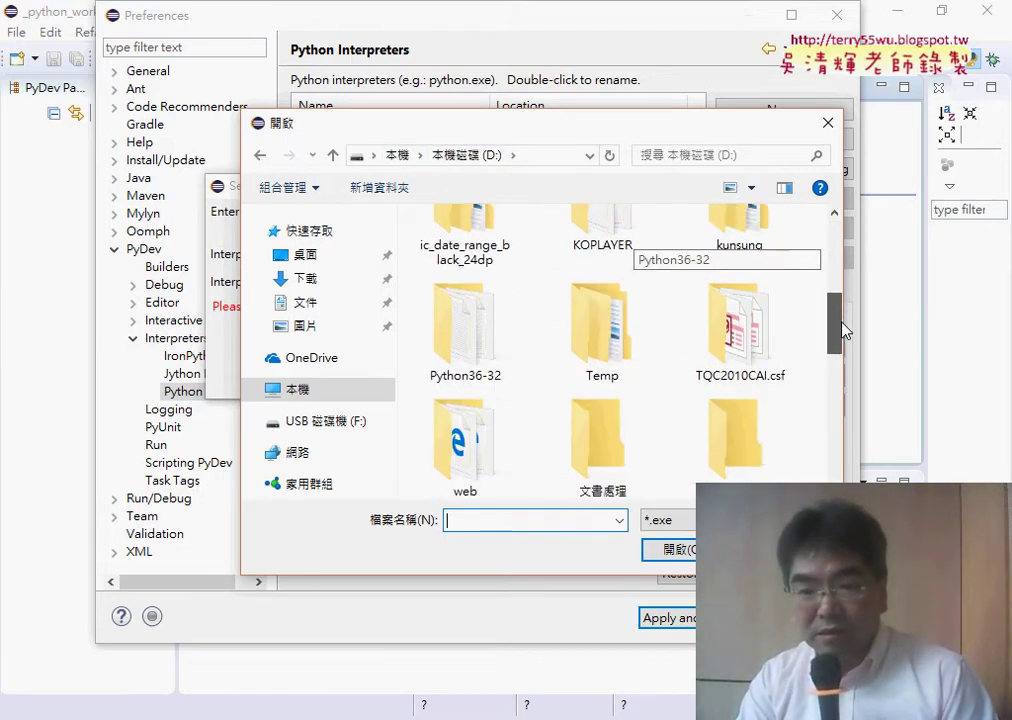
left_click(443, 323)
double_click(443, 323)
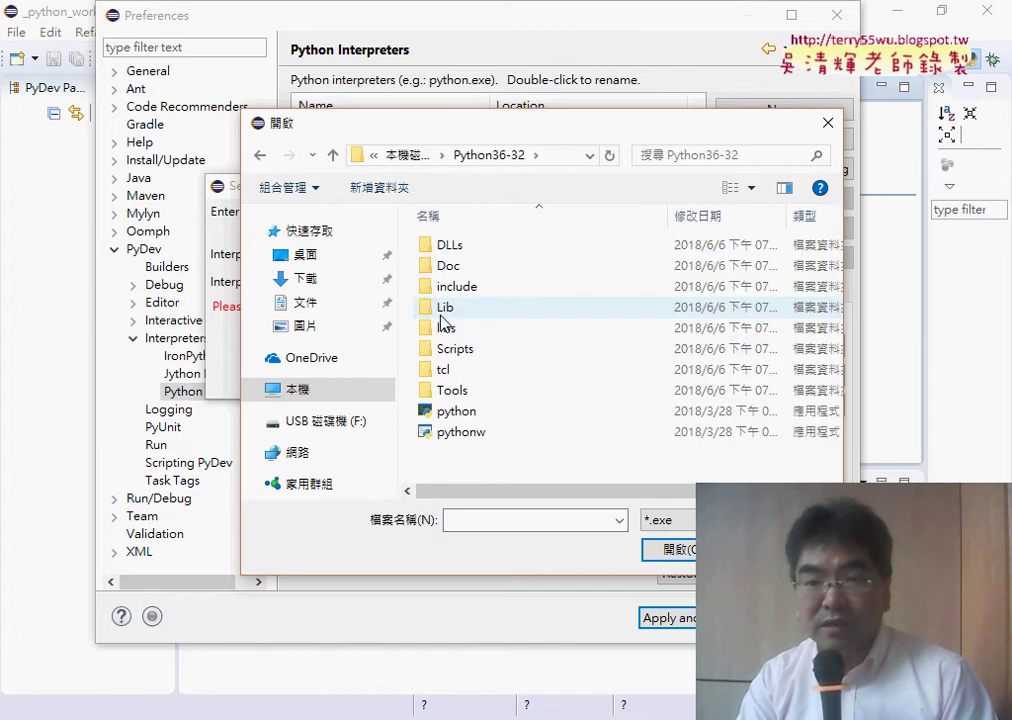
left_click(460, 413)
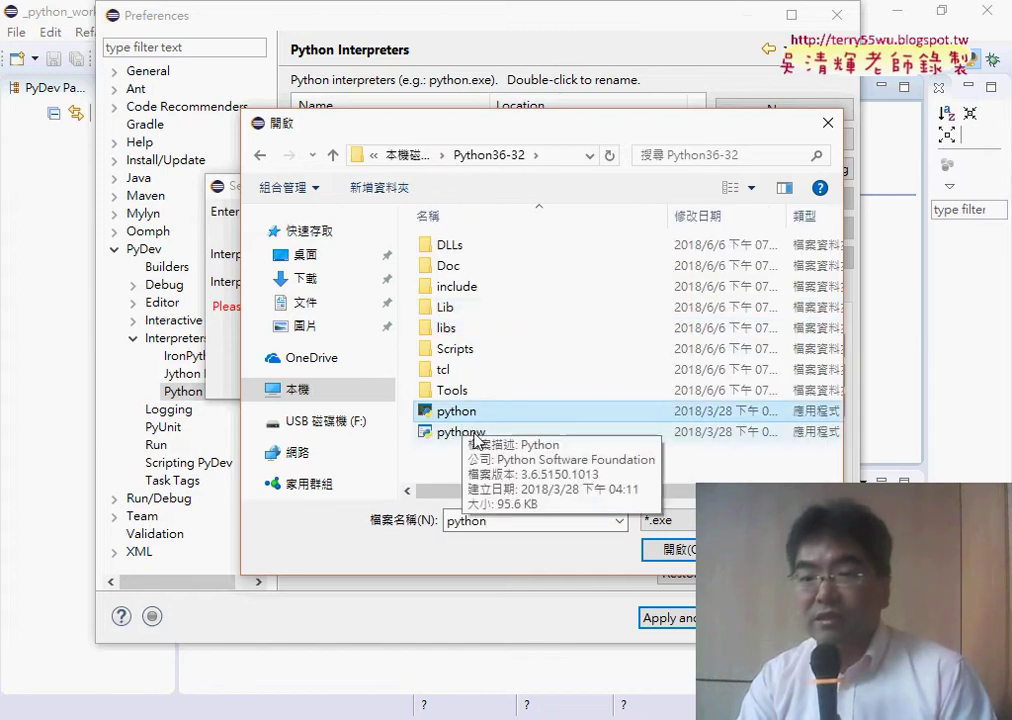
left_click(672, 549)
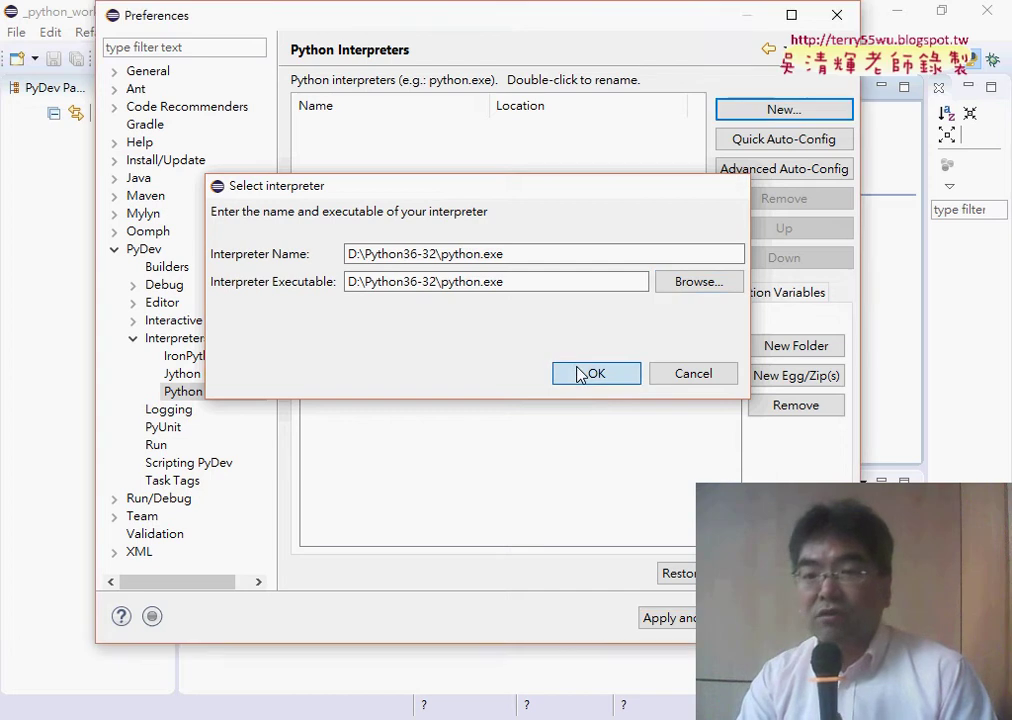
Accept the interpreter, add its DLLs, lib, root and site-packages folders, and apply
left_click(585, 371)
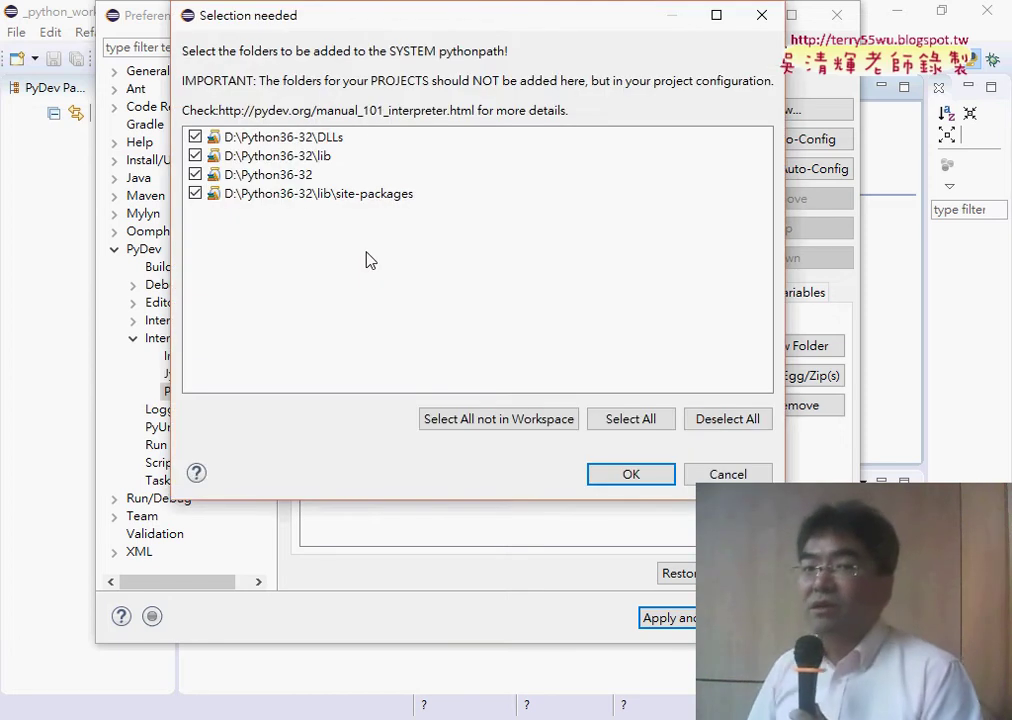
left_click(631, 476)
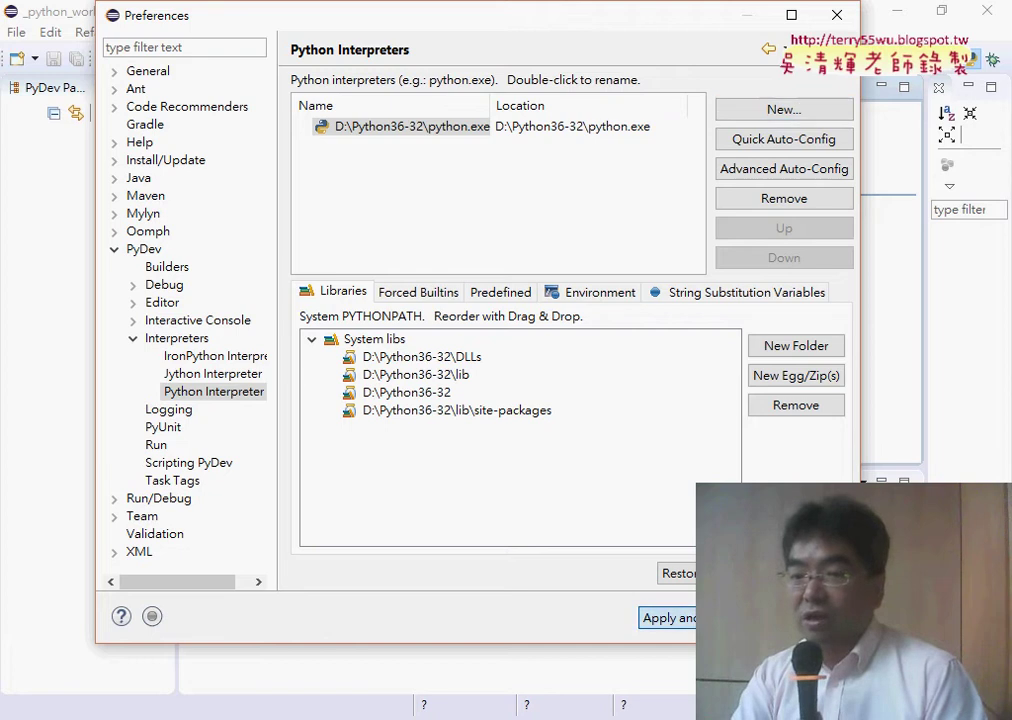
left_click(680, 617)
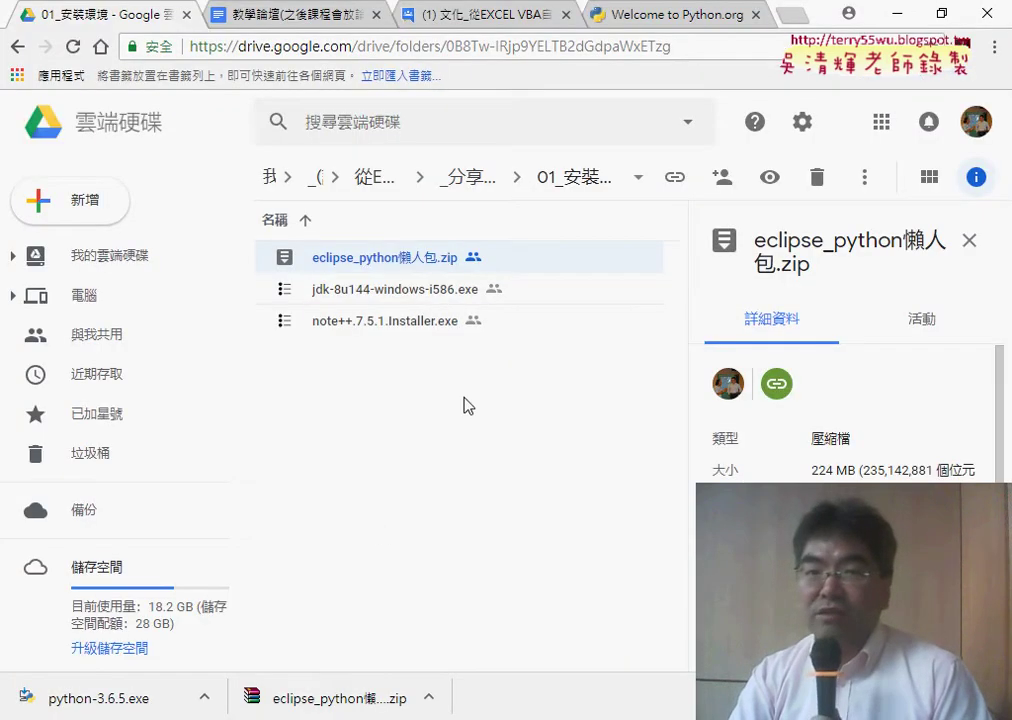
Open the lesson 6 Google Groups thread, highlight 合併檔案, and allow Eclipse through the firewall
left_click(465, 12)
left_click(520, 438)
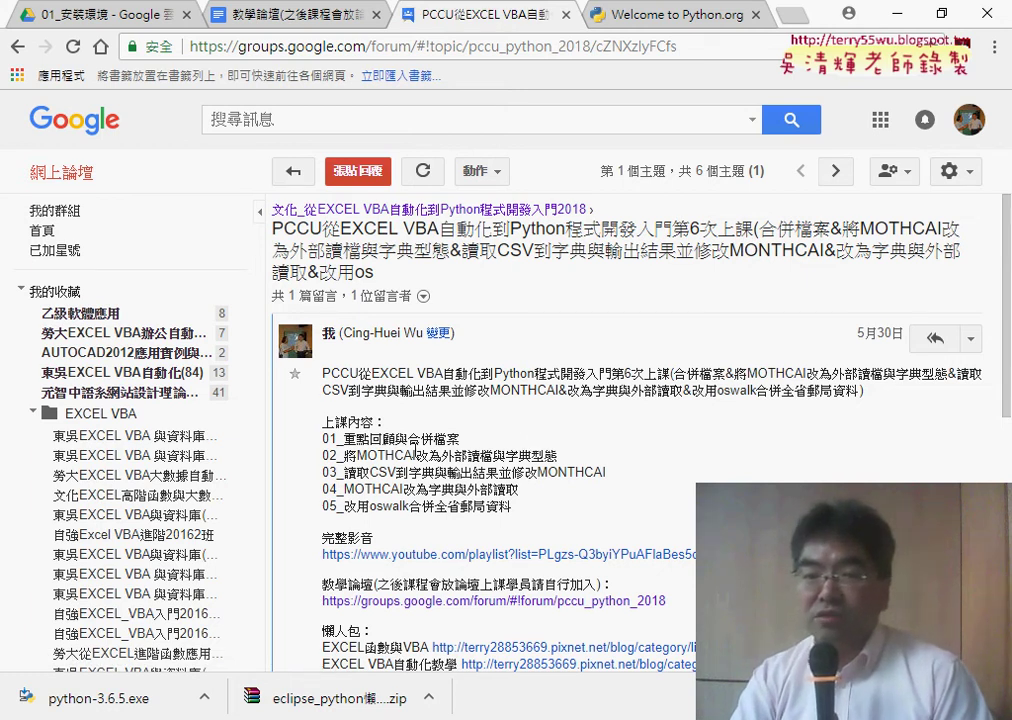
left_click_drag(407, 438, 447, 439)
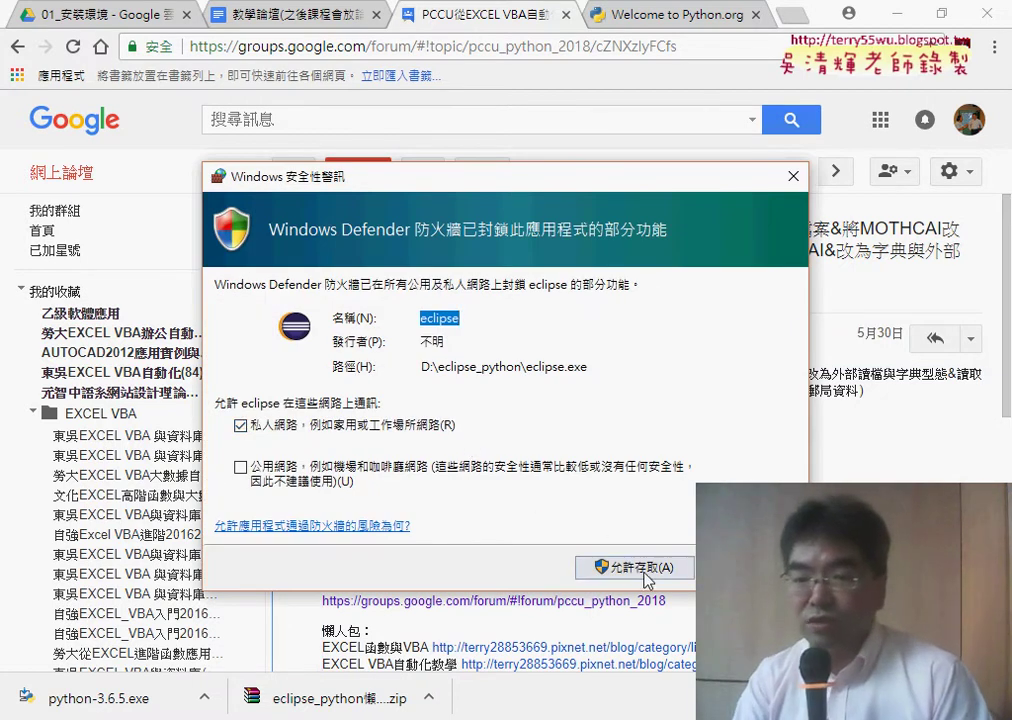
left_click(630, 566)
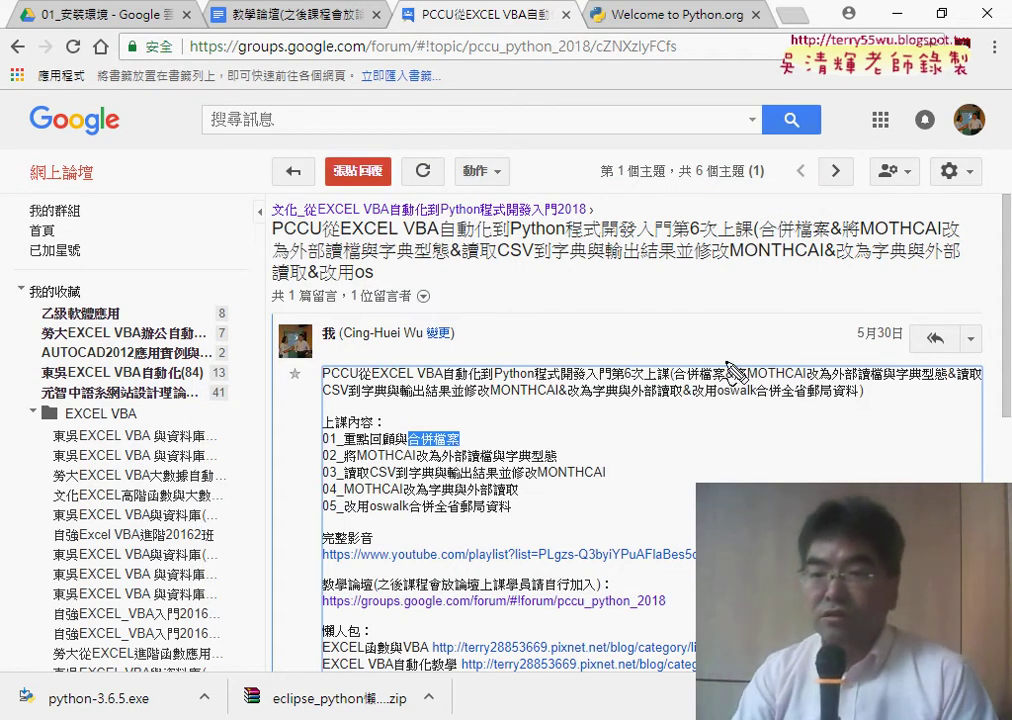
Draw red underlines beneath 全省郵局資料 and beneath 合併檔案 on line 01
left_click_drag(783, 400, 858, 397)
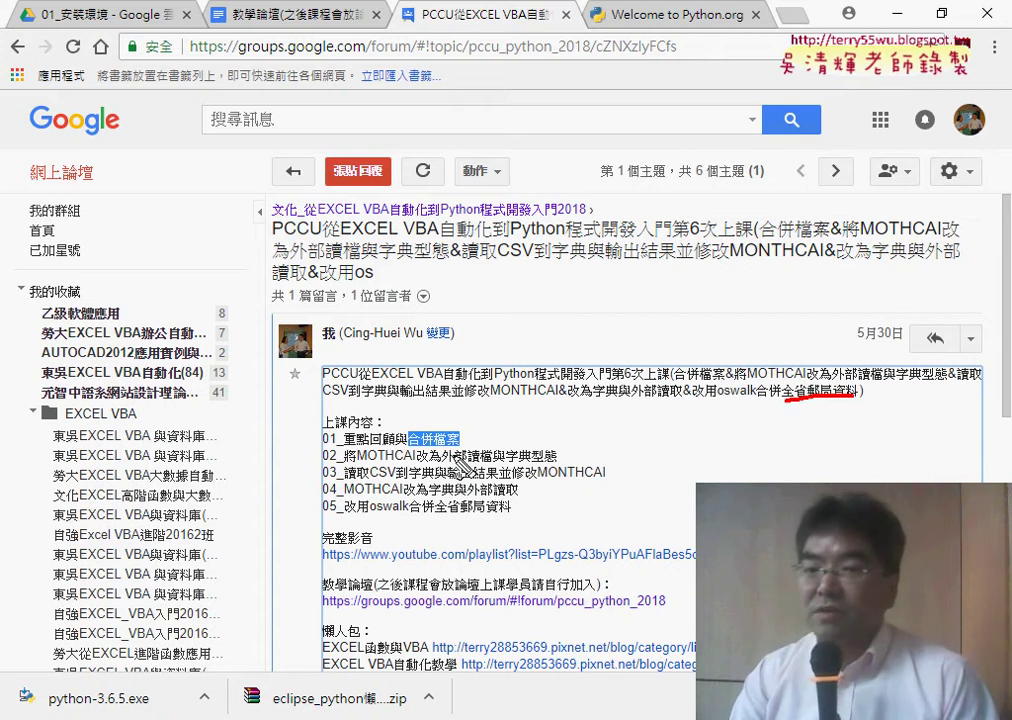
left_click_drag(408, 447, 453, 447)
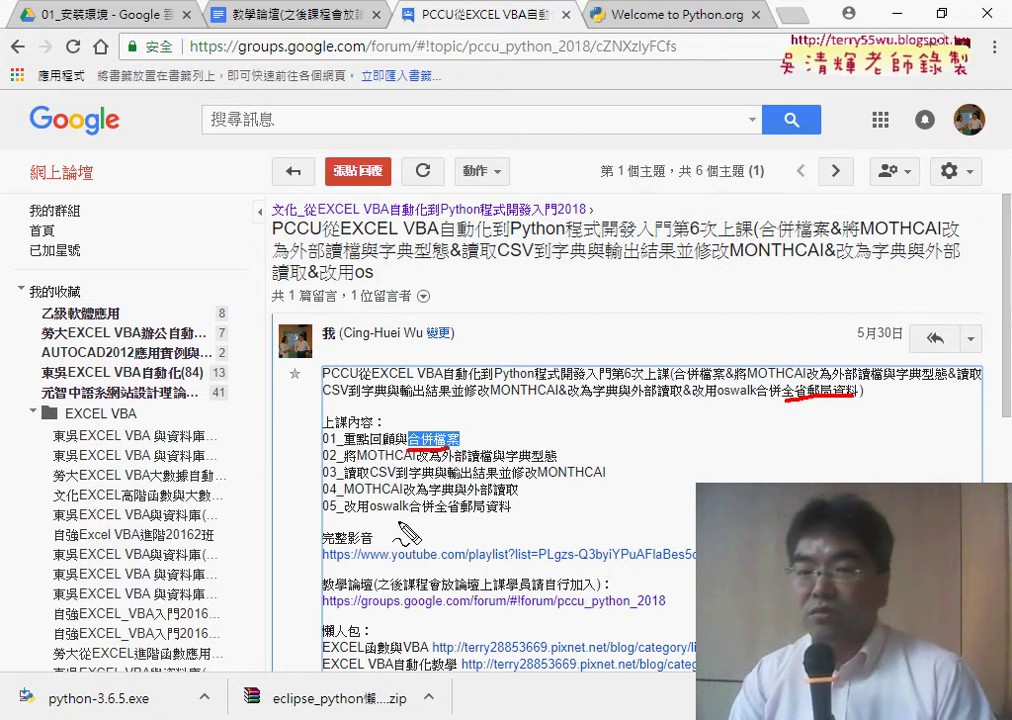
Draw a red line beneath oswalk on line 05 of the lesson outline
left_click_drag(370, 515, 408, 515)
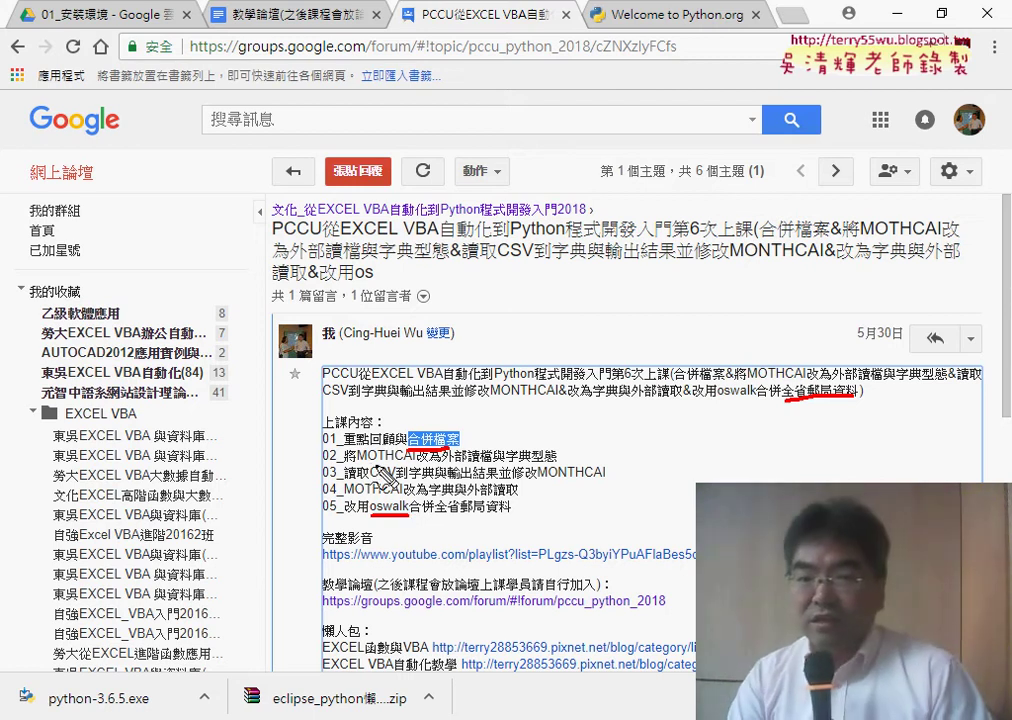
Underline MOTHCAI, 部讀檔 and 字典 on line 02 in red, then sketch a box and L-mark near MONTHCAI
left_click_drag(360, 461, 420, 462)
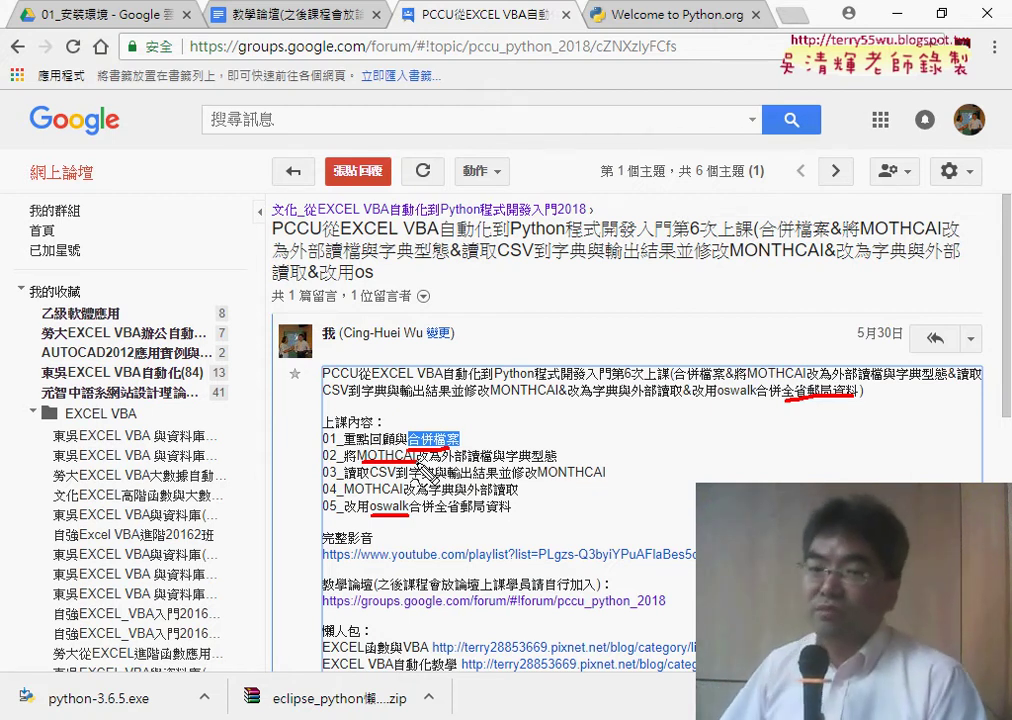
left_click_drag(455, 461, 490, 461)
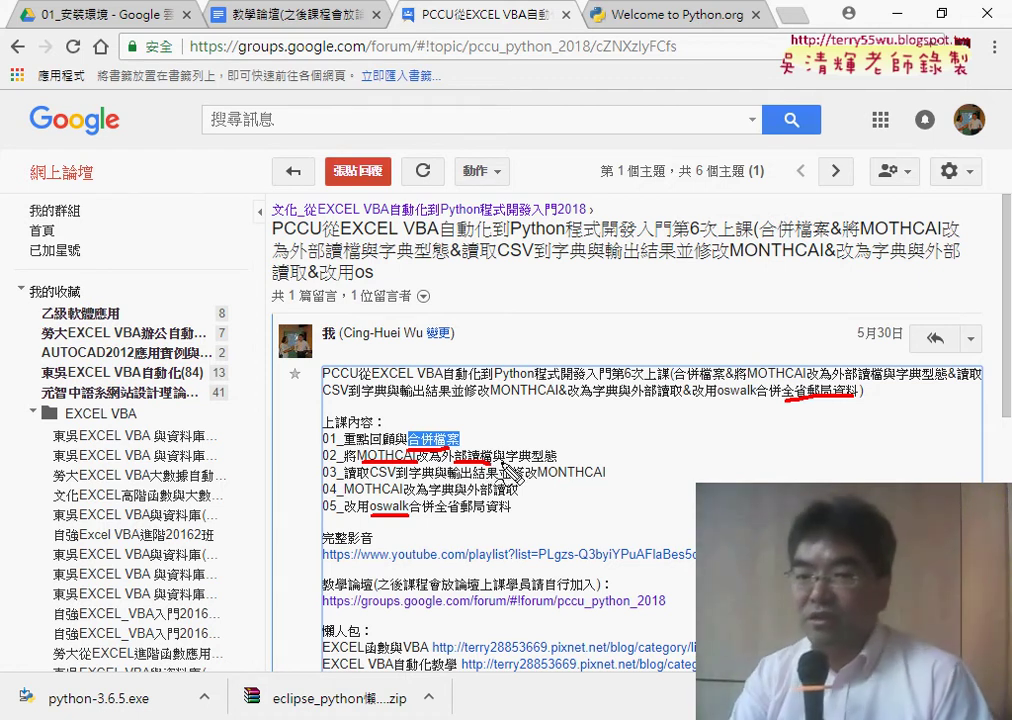
left_click_drag(505, 464, 526, 466)
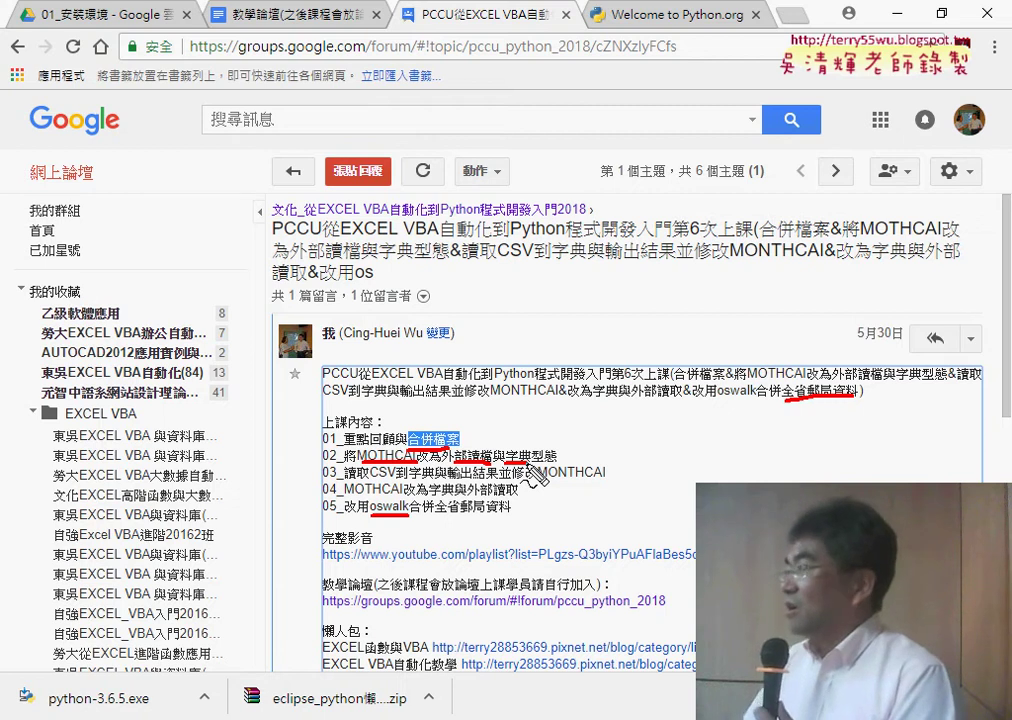
mouse_move(553, 394)
left_mouse_down()
mouse_move(553, 414)
mouse_move(568, 412)
left_mouse_up()
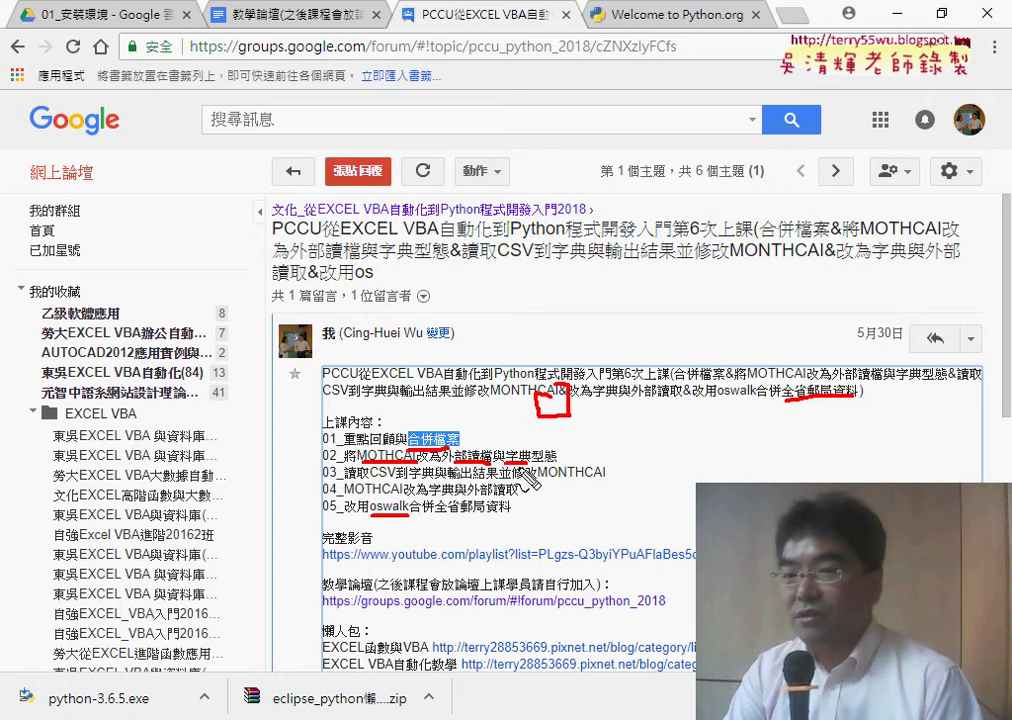
mouse_move(606, 421)
left_mouse_down()
mouse_move(618, 458)
mouse_move(645, 456)
mouse_move(606, 425)
mouse_move(655, 462)
mouse_move(595, 462)
left_mouse_up()
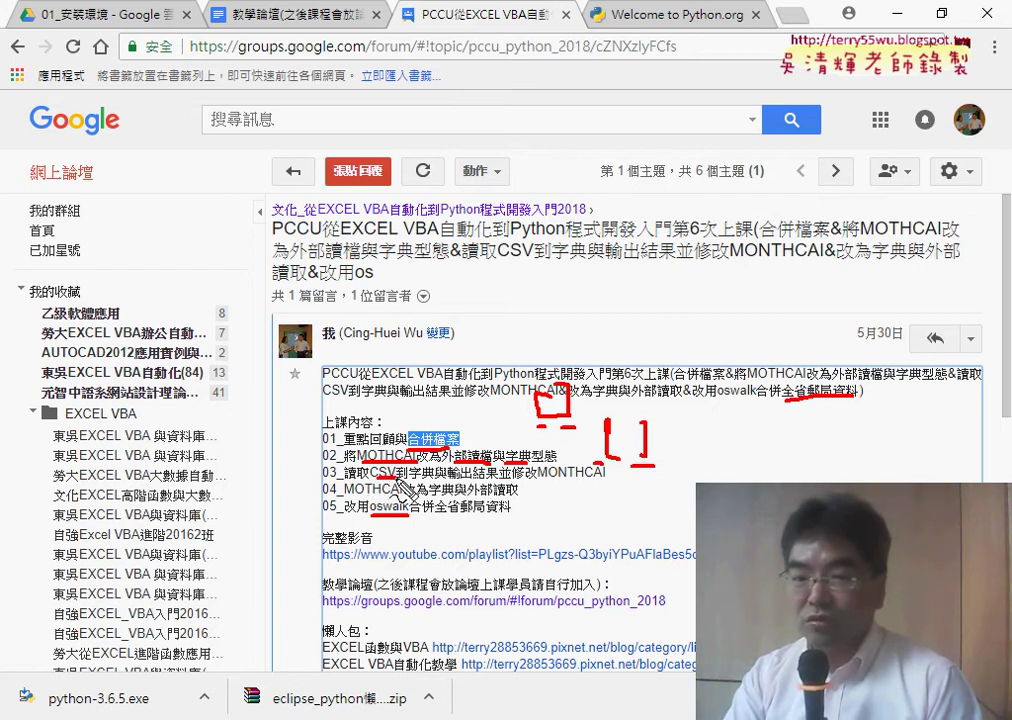
Underline 到字典 and bracket the outline with red pen marks, then clear them with Esc
left_click_drag(398, 480, 445, 482)
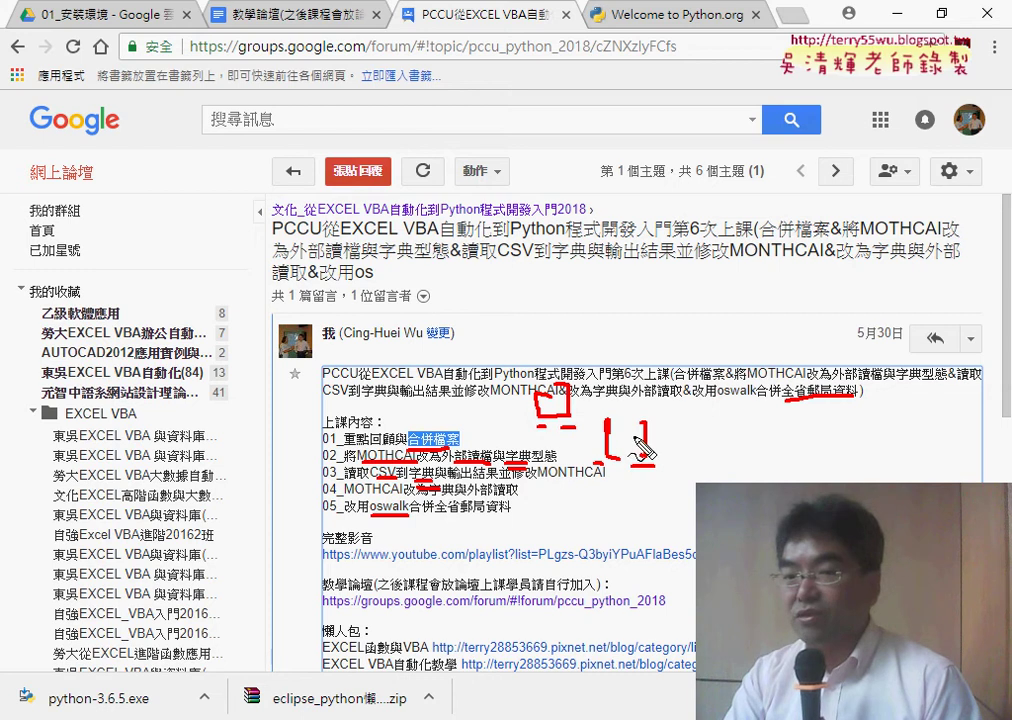
left_click_drag(636, 450, 625, 432)
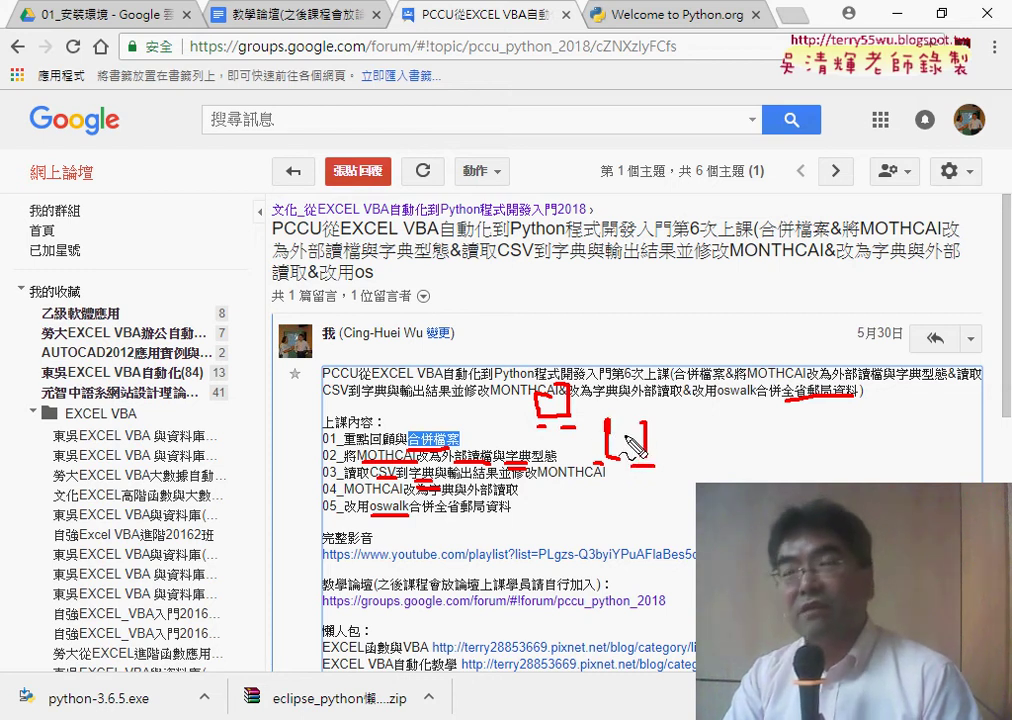
mouse_move(628, 432)
left_mouse_down()
mouse_move(629, 448)
mouse_move(641, 430)
left_mouse_up()
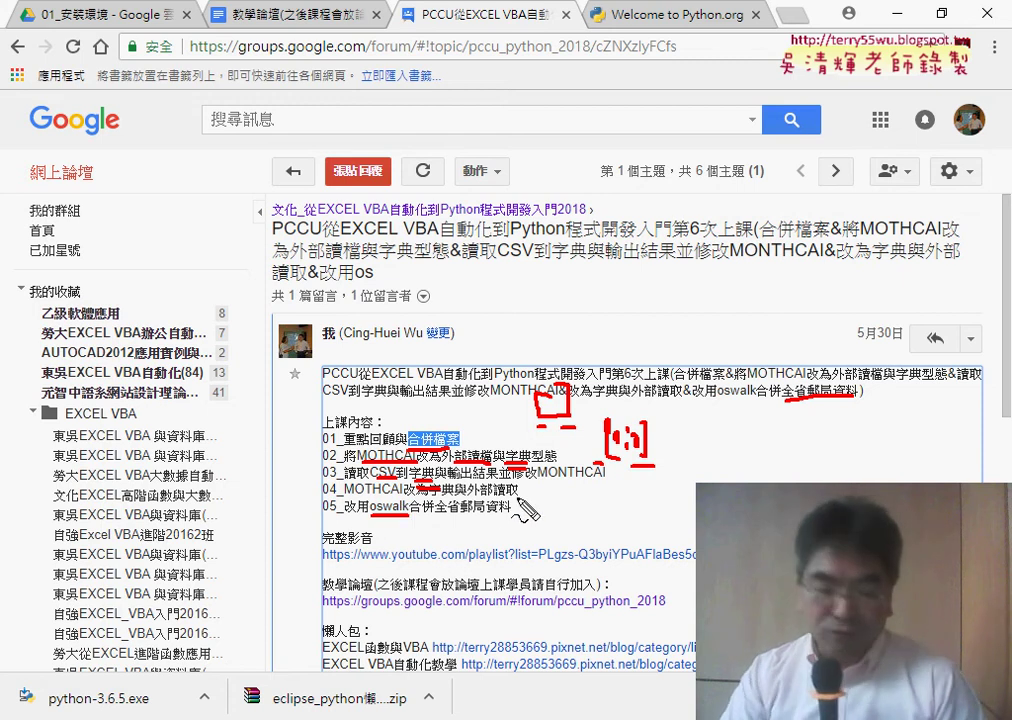
key("Escape")
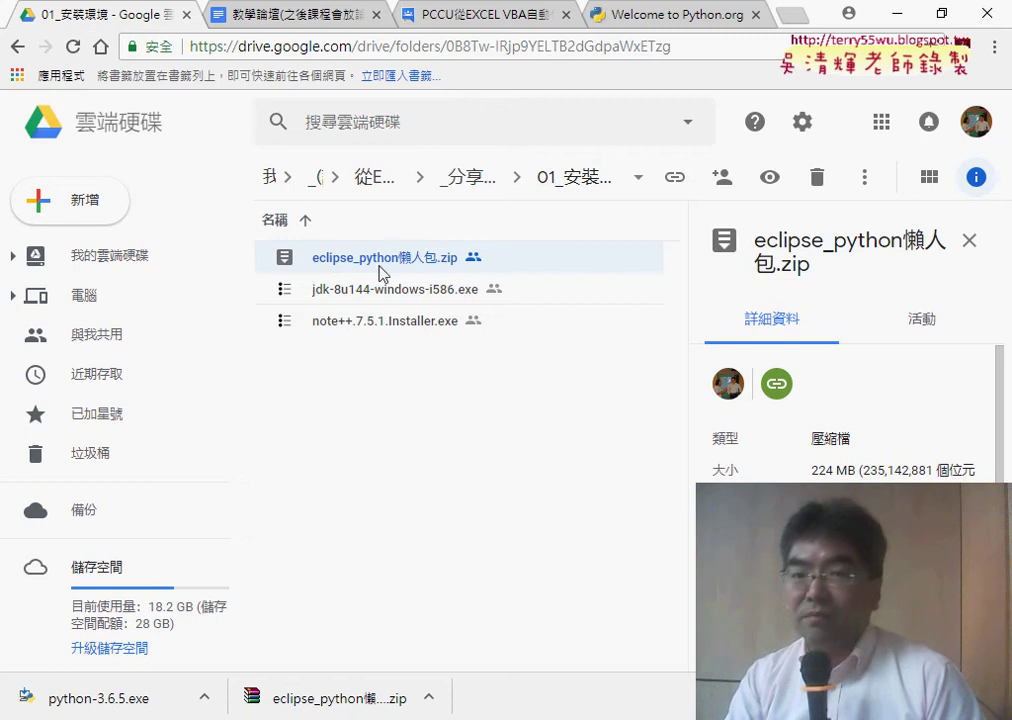
Go up to _分享區, enter _雲端白板 and open 05_串列、字典與檔案處理與資料庫處理
left_click(460, 188)
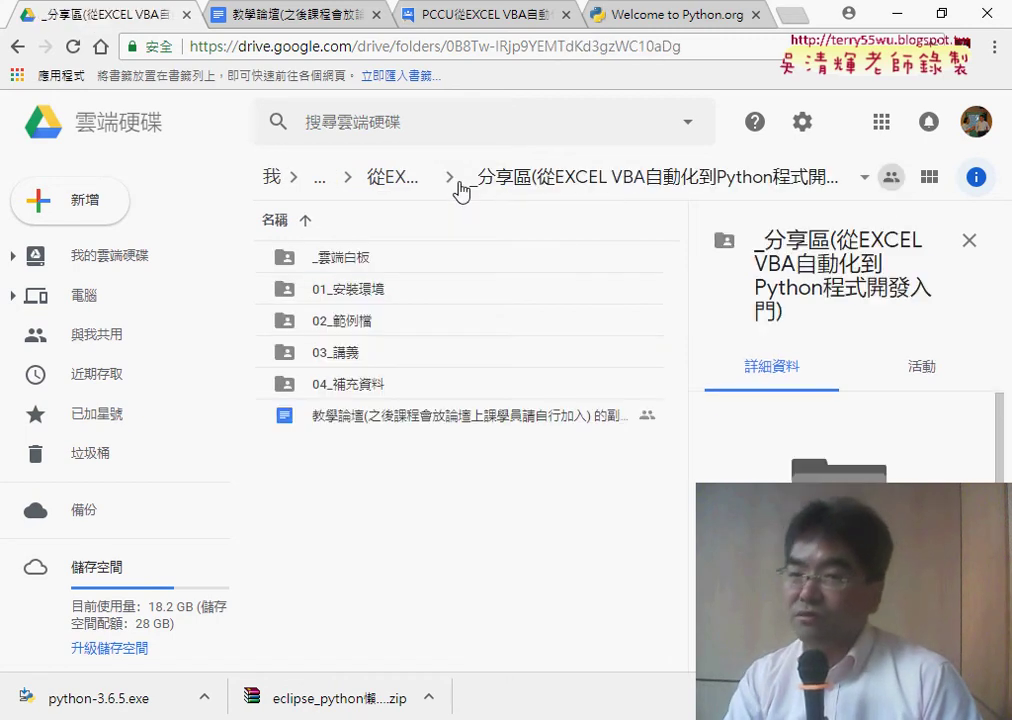
double_click(357, 260)
scroll(432, 287, "down", 3)
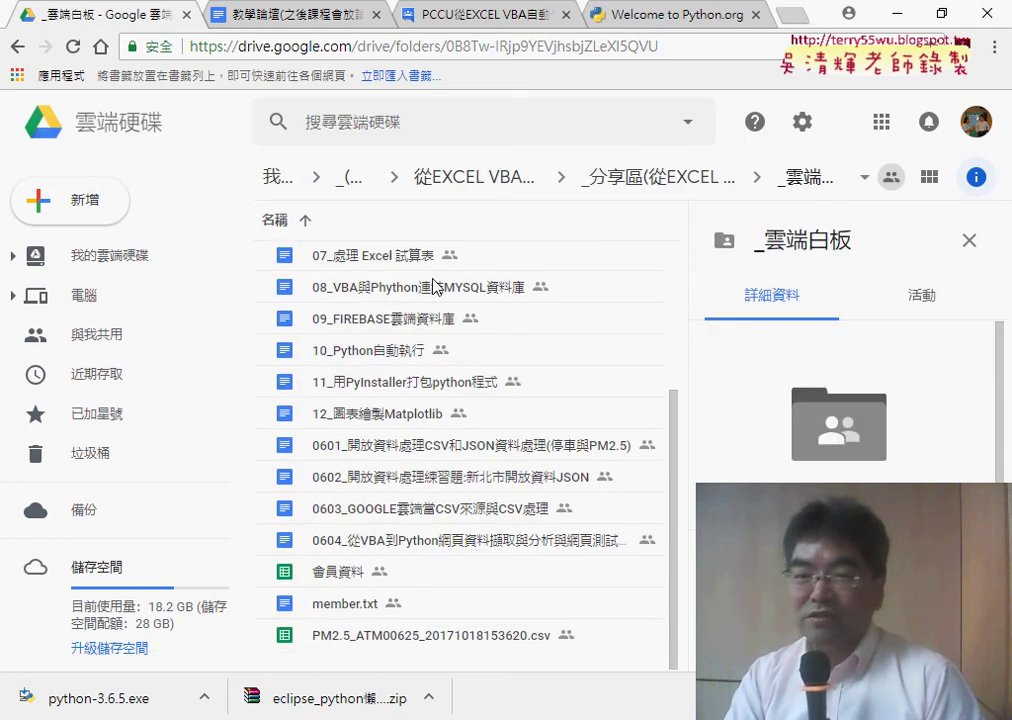
scroll(432, 287, "up", 1)
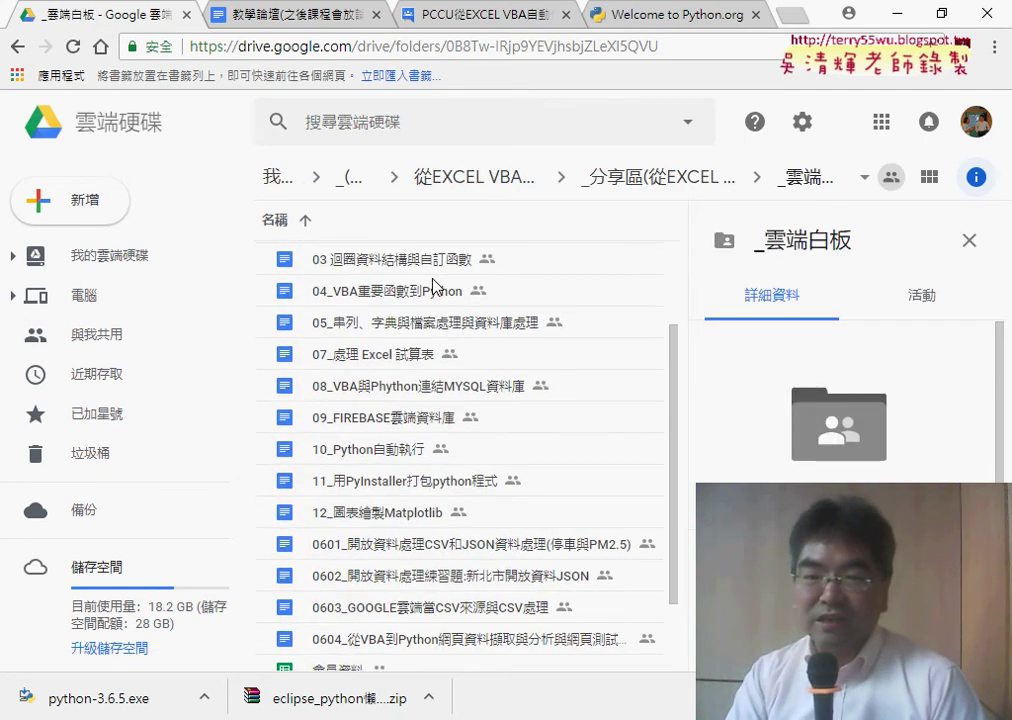
left_click(438, 335)
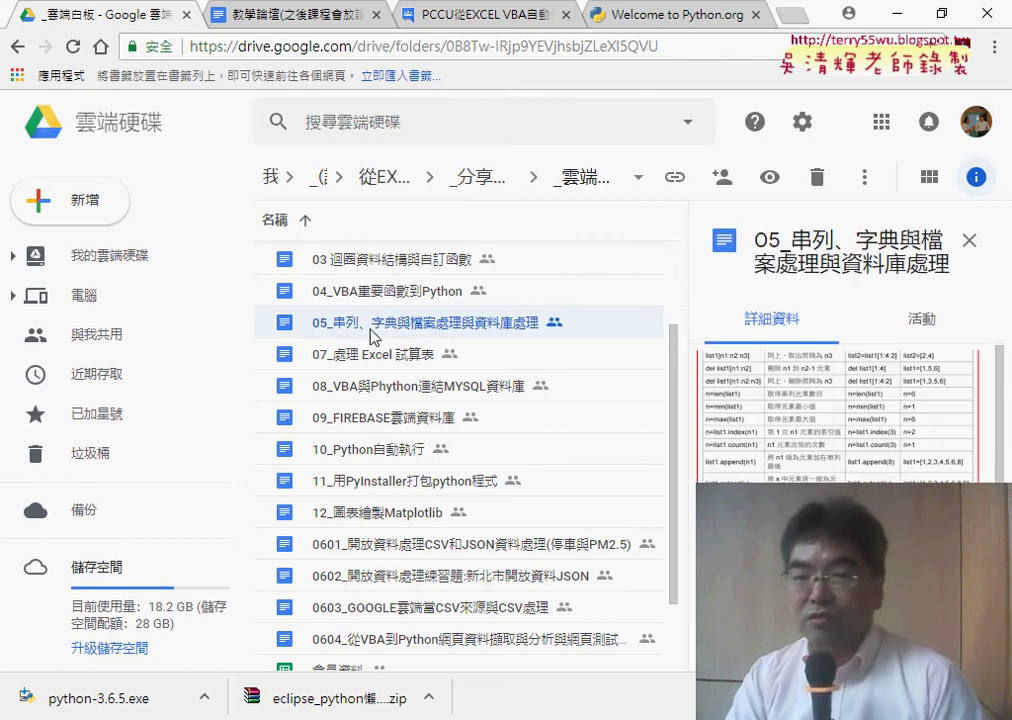
double_click(372, 336)
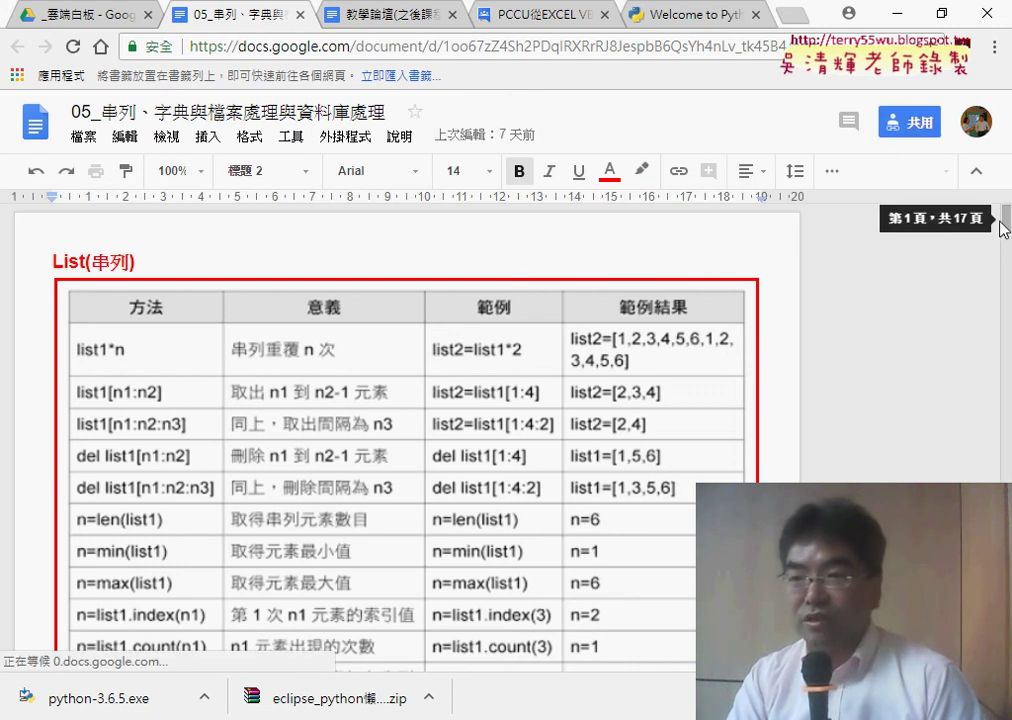
Select the list1 file names in the merge code, then move to the 綜合練習合併全省郵局資料 exercise
left_click_drag(1006, 218, 1008, 387)
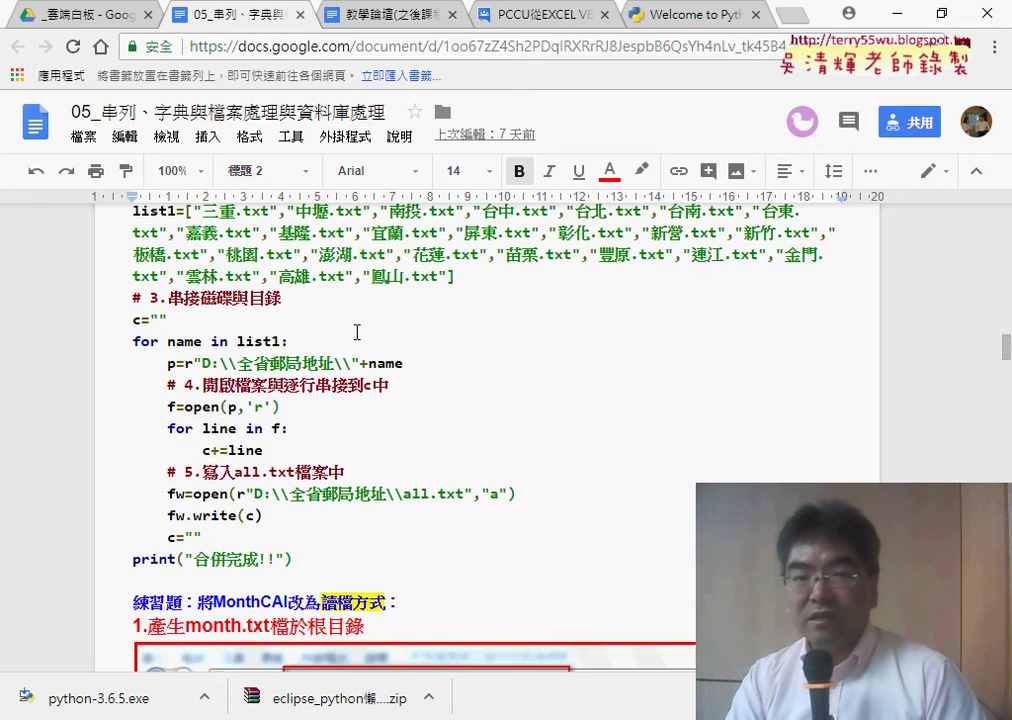
scroll(183, 323, "up", 1)
mouse_move(133, 310)
left_mouse_down()
mouse_move(328, 331)
mouse_move(477, 369)
left_mouse_up()
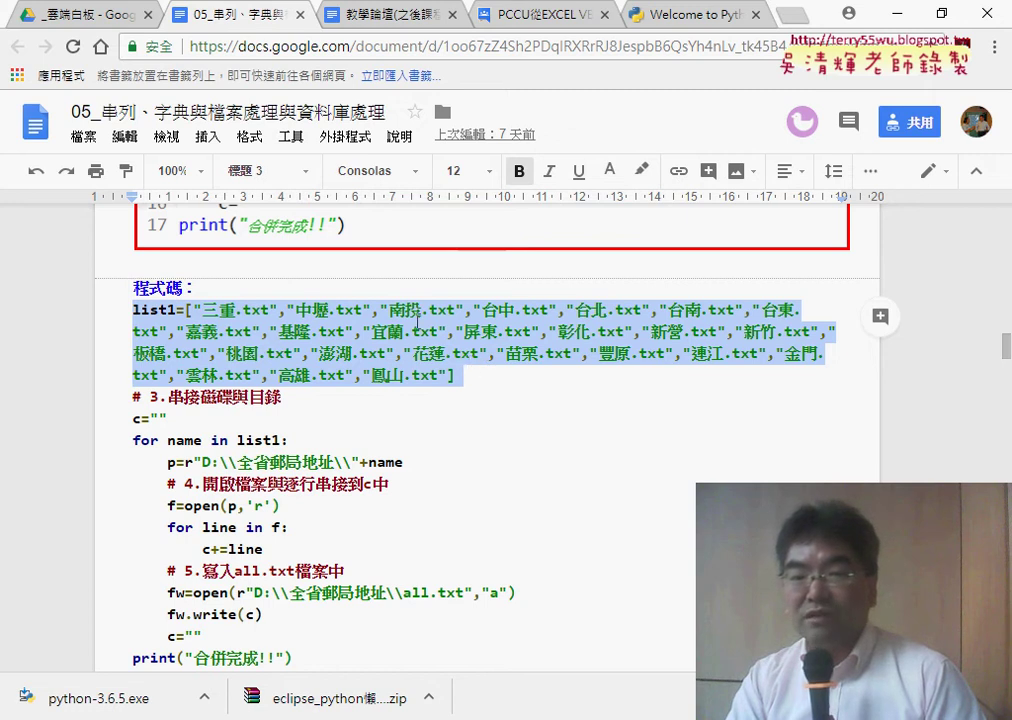
left_click_drag(203, 312, 461, 372)
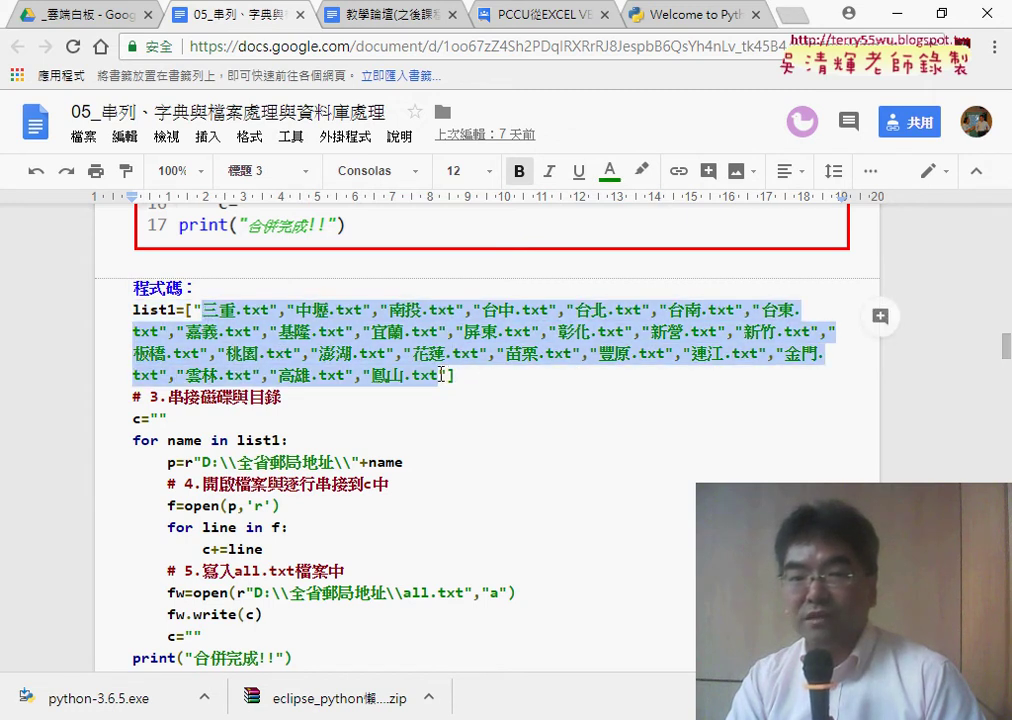
mouse_move(1007, 355)
left_click_drag(1007, 355, 1009, 477)
Scroll to the plain-text merge code and point out os.walk and the import os line
scroll(818, 413, "up", 3)
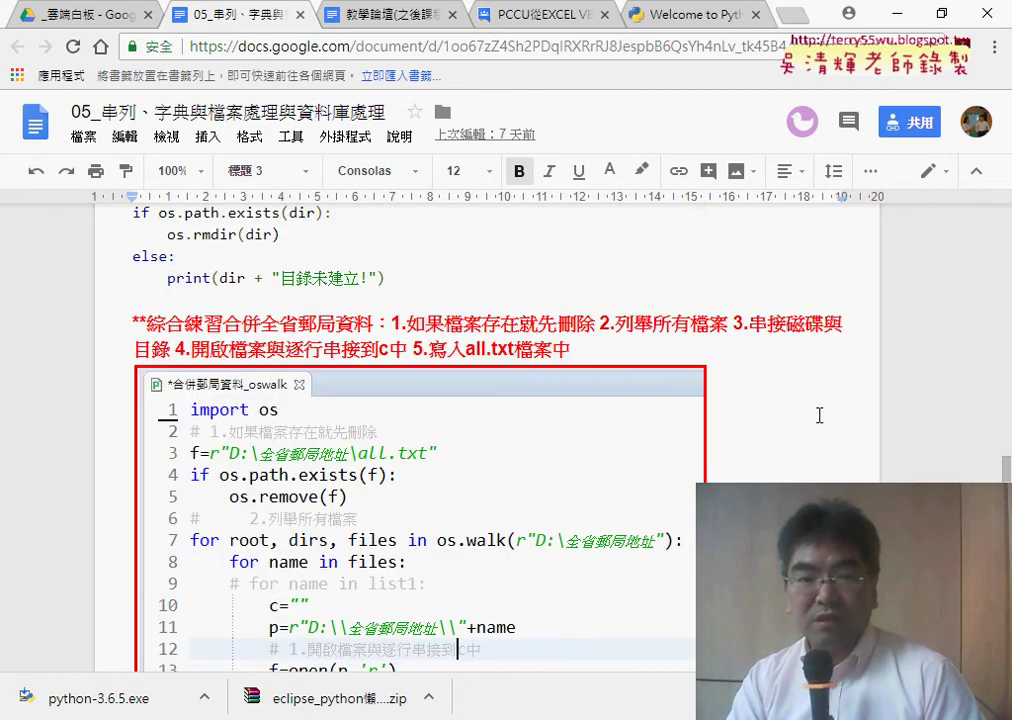
left_click_drag(258, 327, 436, 329)
scroll(680, 348, "down", 6)
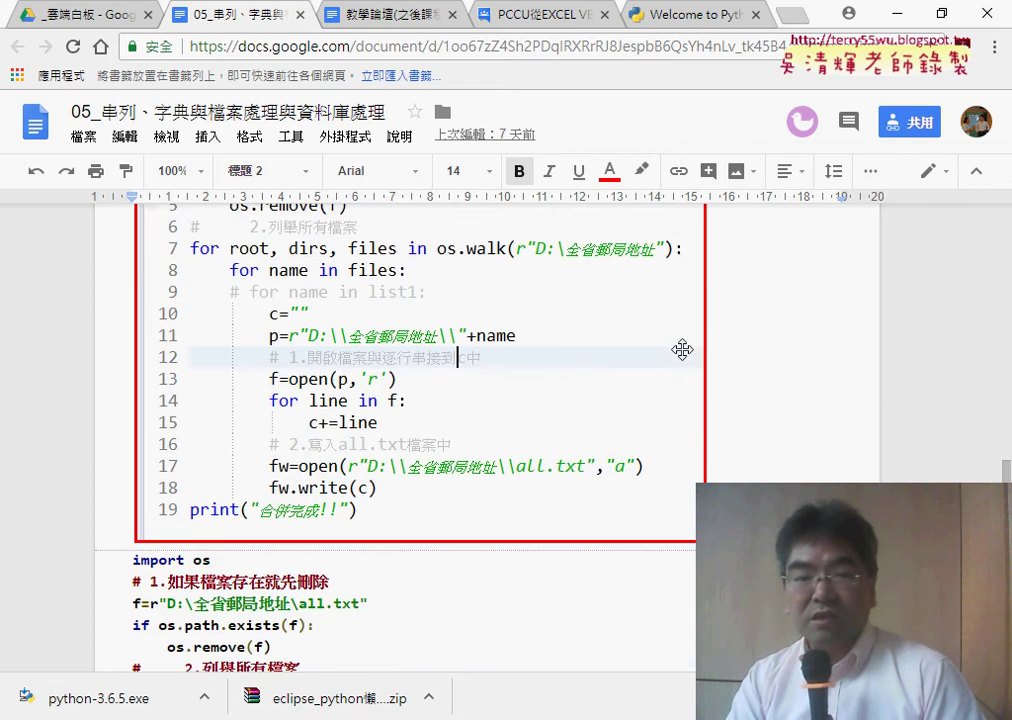
scroll(539, 425, "down", 1)
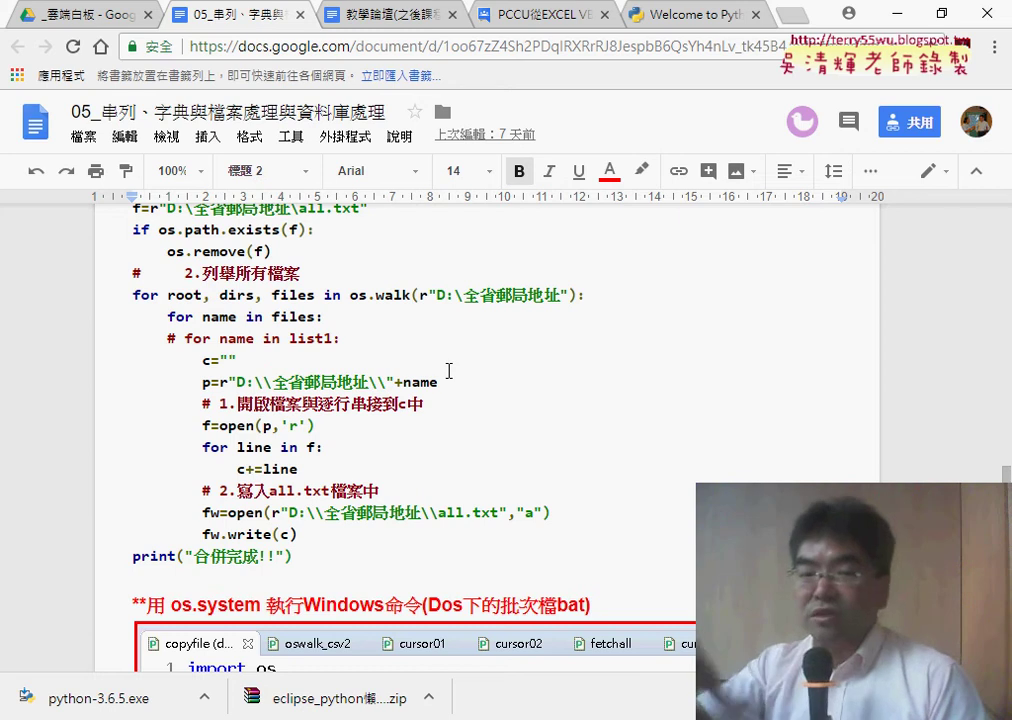
scroll(449, 371, "up", 1)
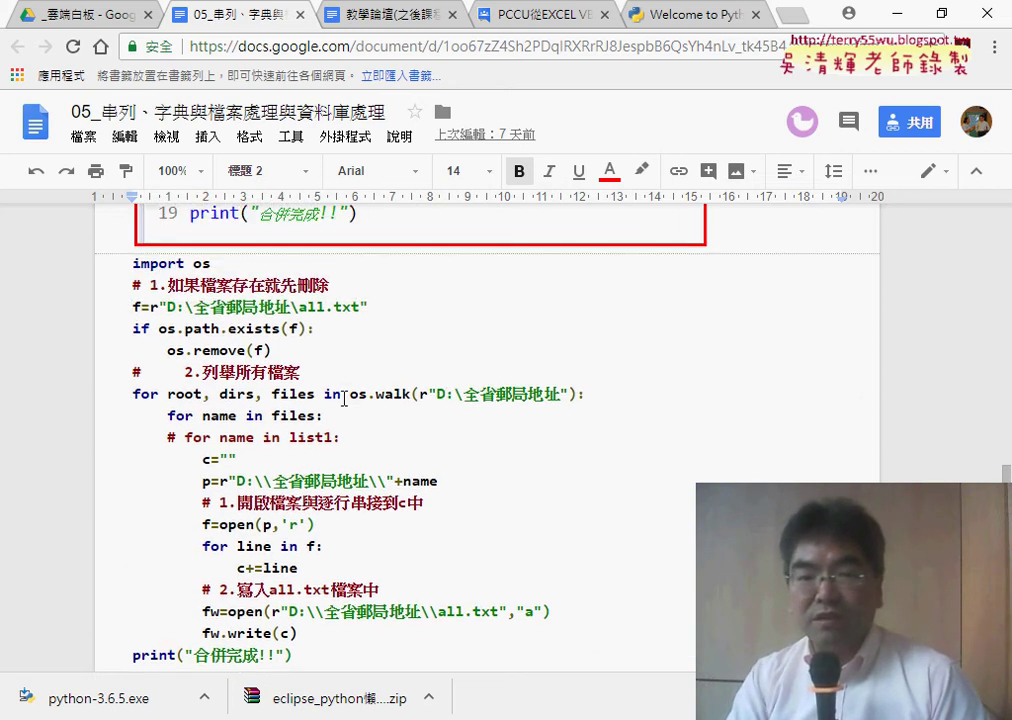
left_click_drag(344, 399, 404, 399)
left_click(219, 264)
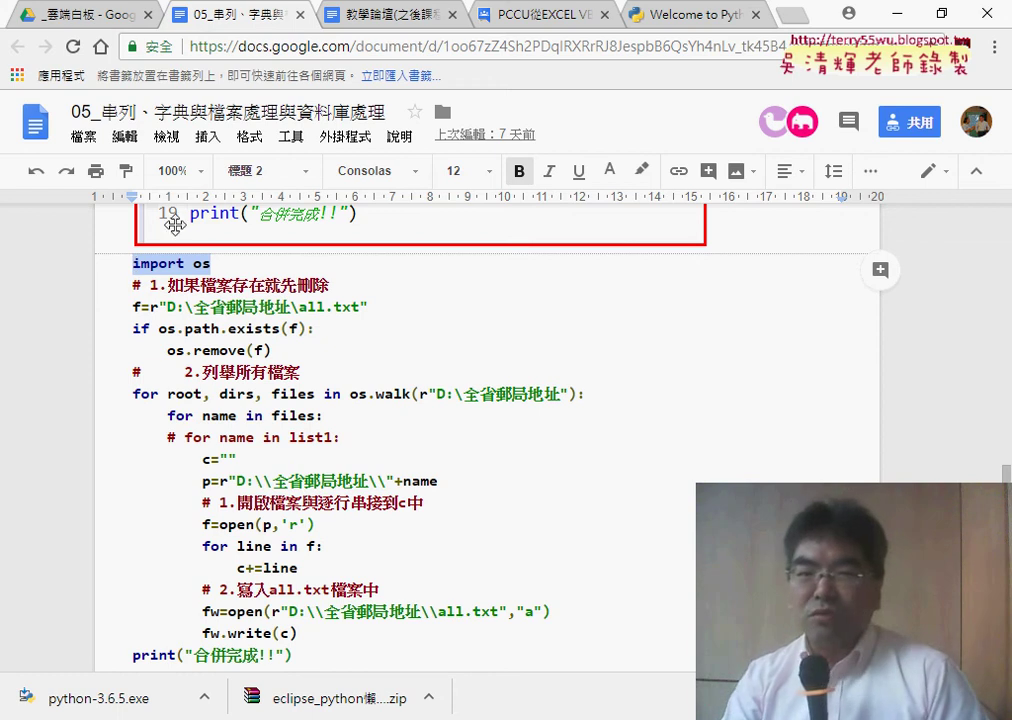
scroll(150, 310, "down", 1)
left_click_drag(126, 295, 592, 298)
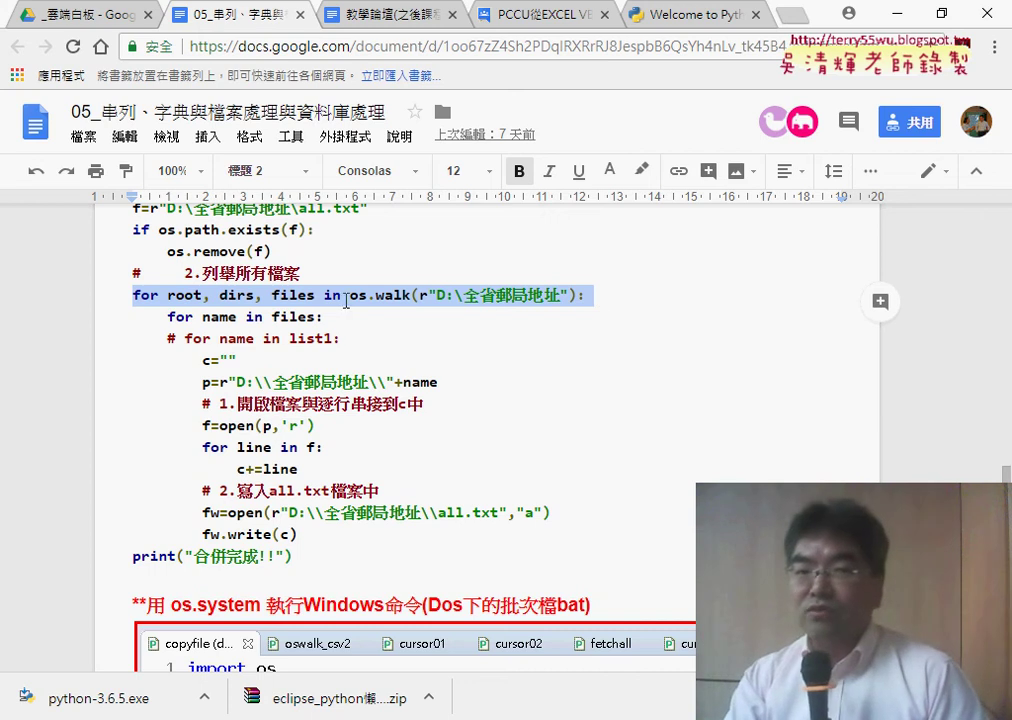
left_click_drag(350, 295, 575, 296)
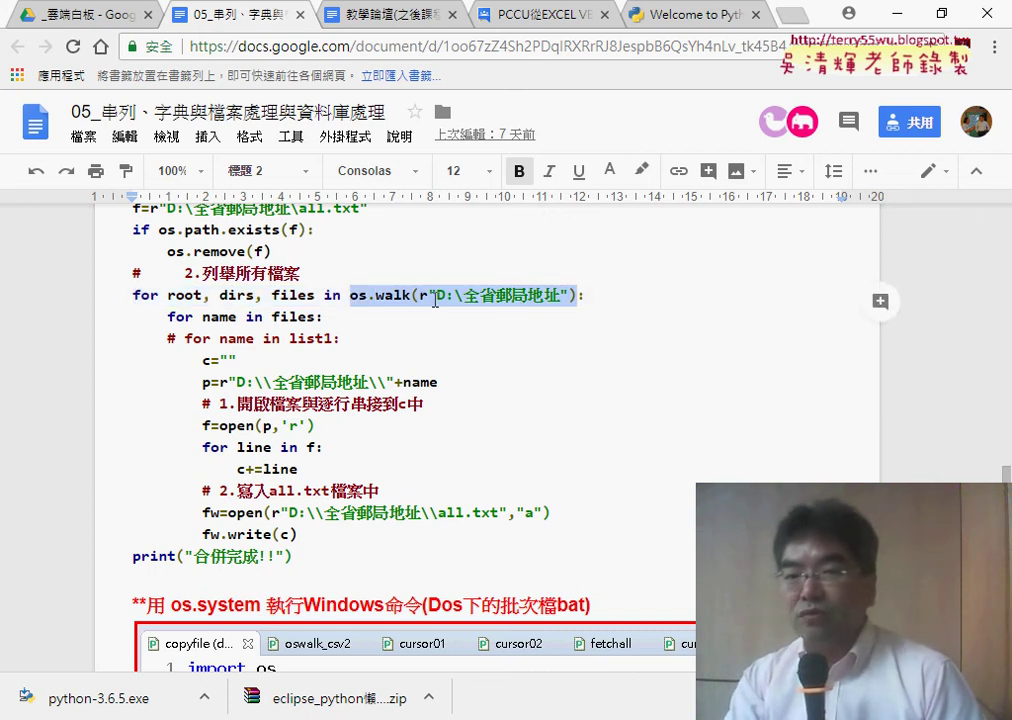
left_click_drag(429, 297, 562, 298)
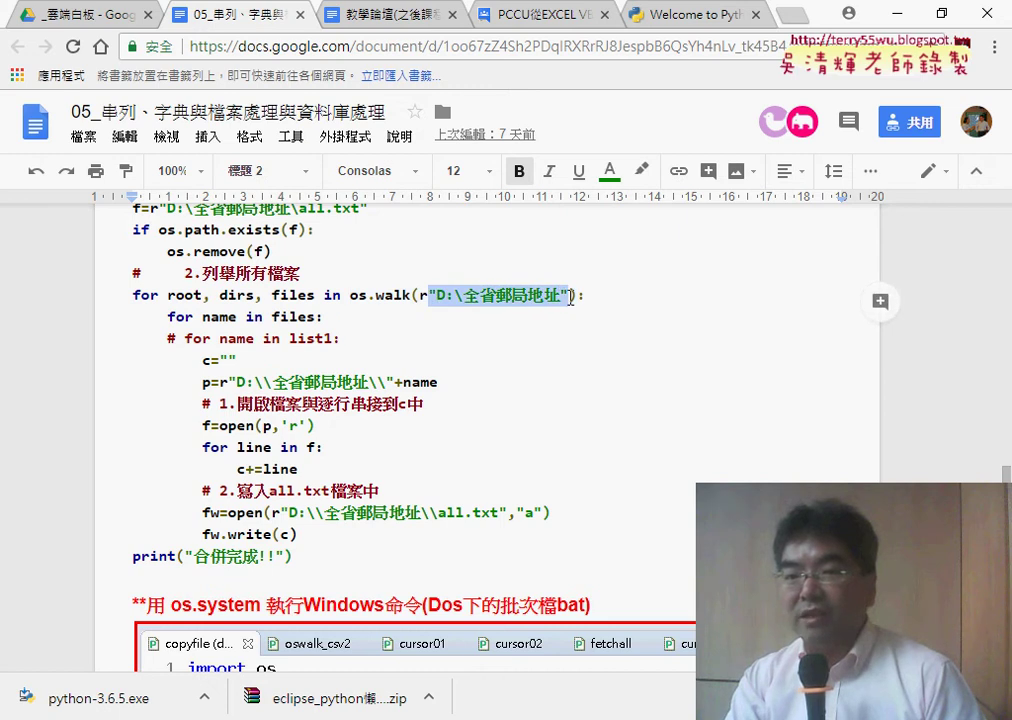
left_click(421, 296)
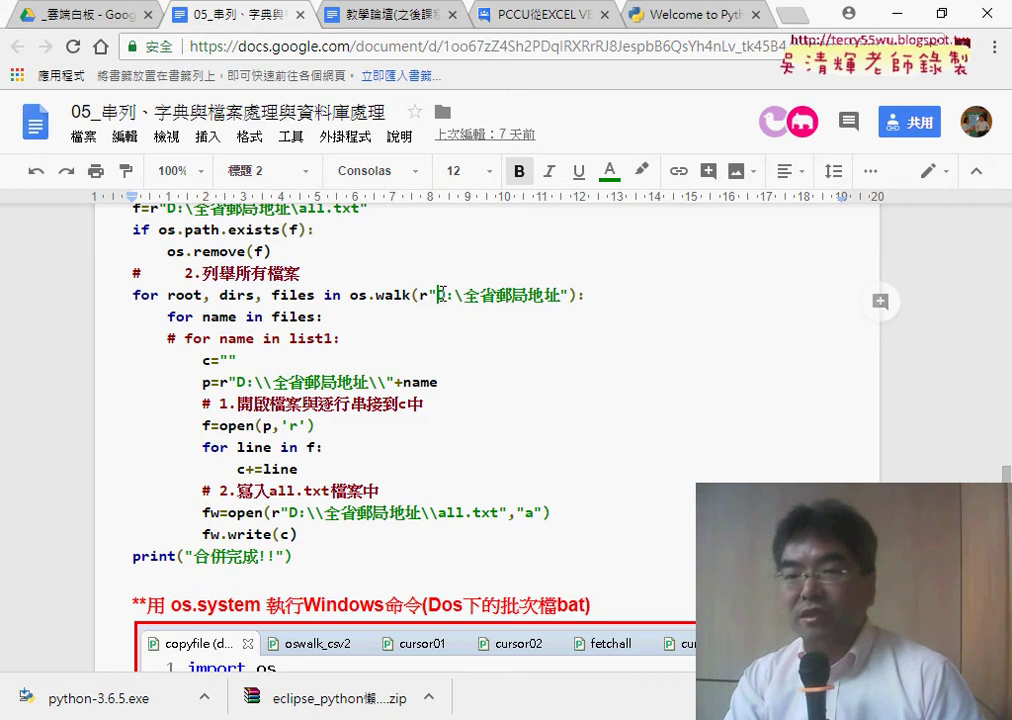
left_click_drag(436, 298, 547, 300)
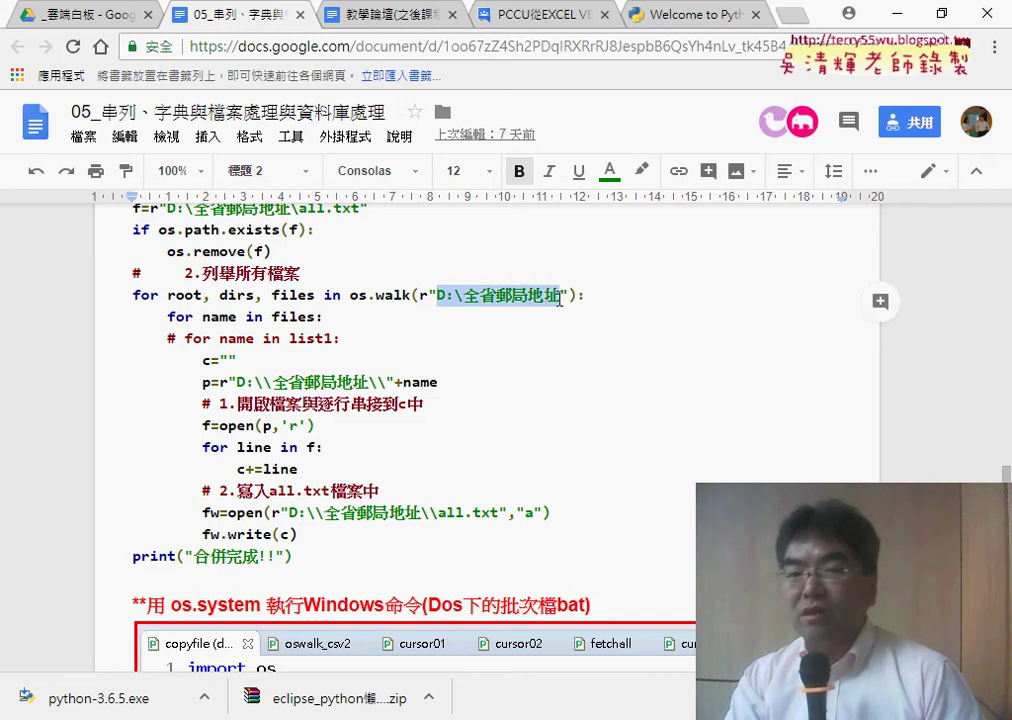
double_click(277, 292)
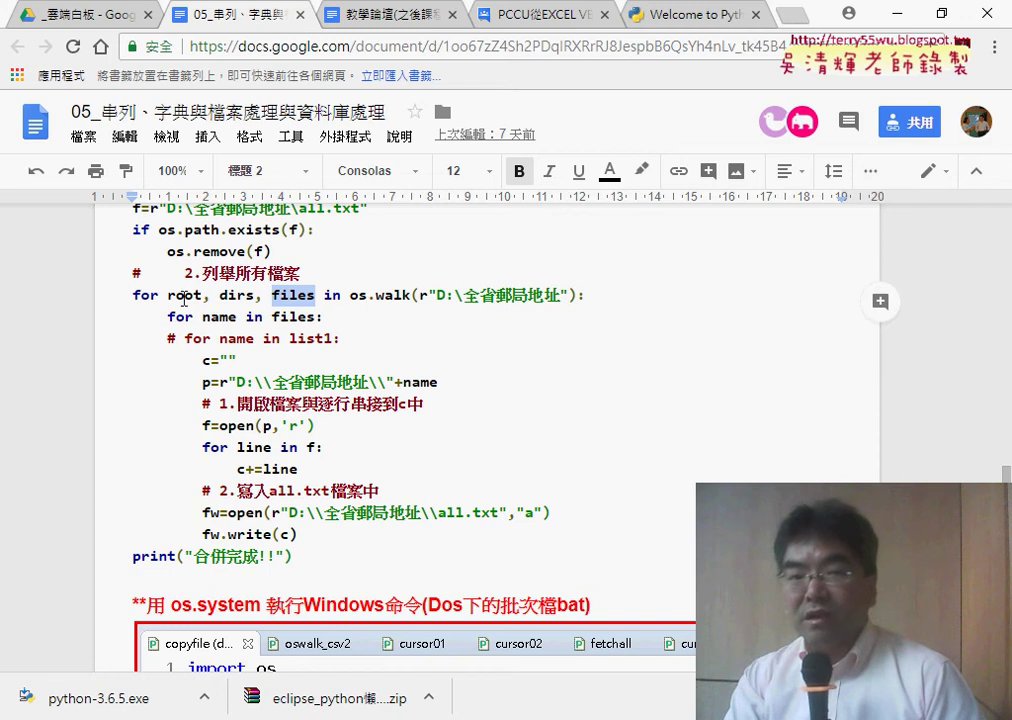
left_click_drag(170, 295, 207, 295)
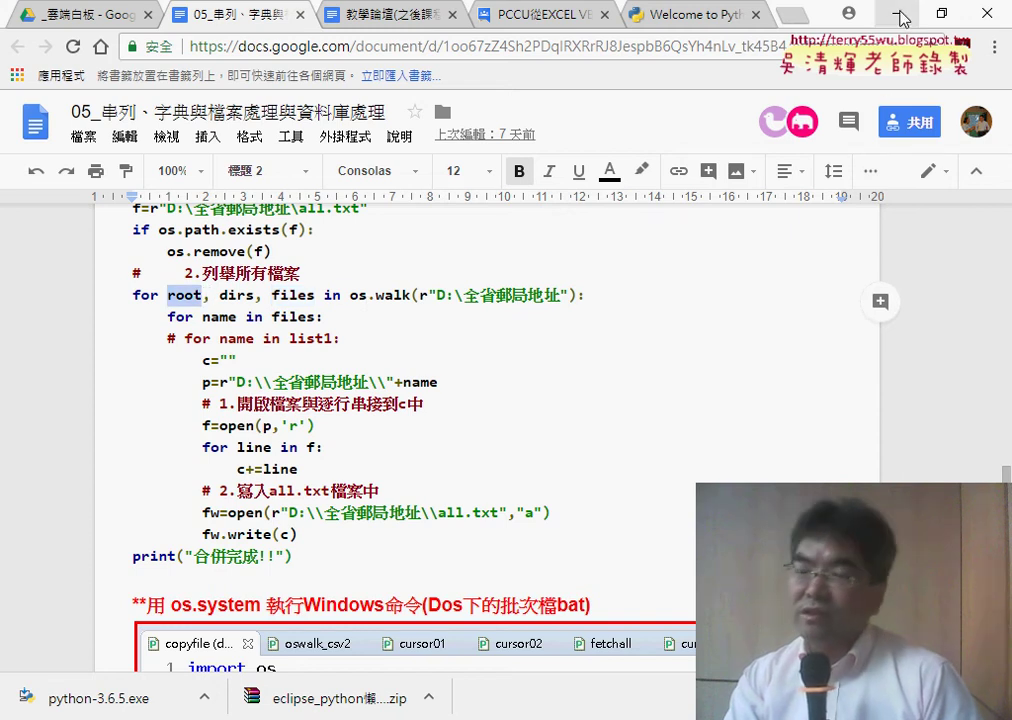
Minimize Chrome and bring the D:\eclipse_python Explorer window to the front
left_click(897, 14)
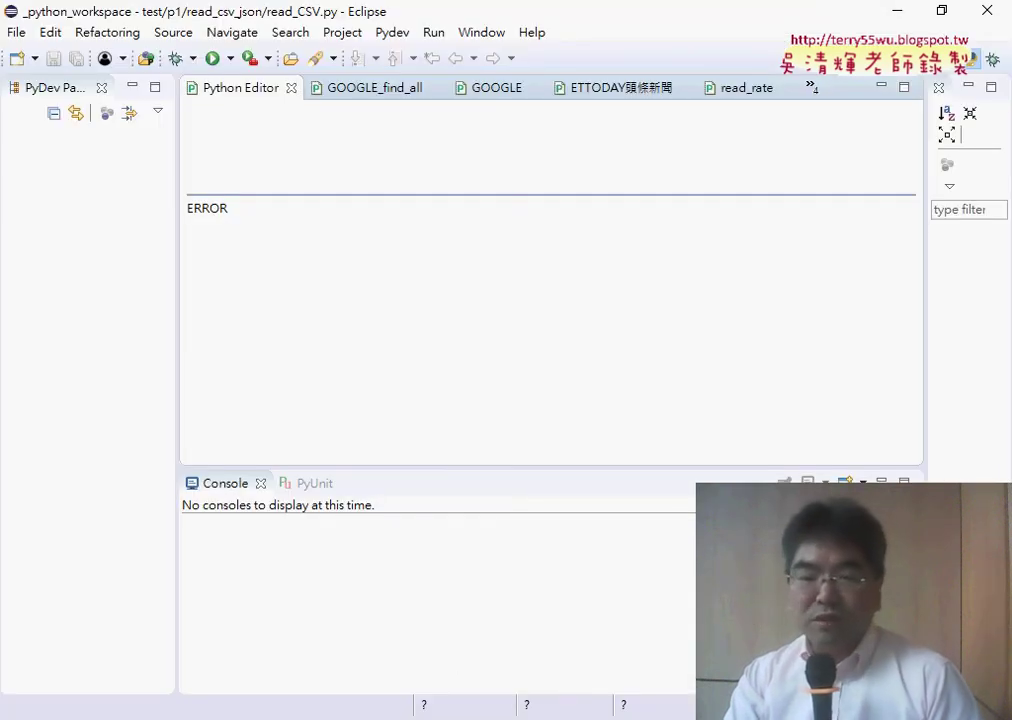
mouse_move(465, 716)
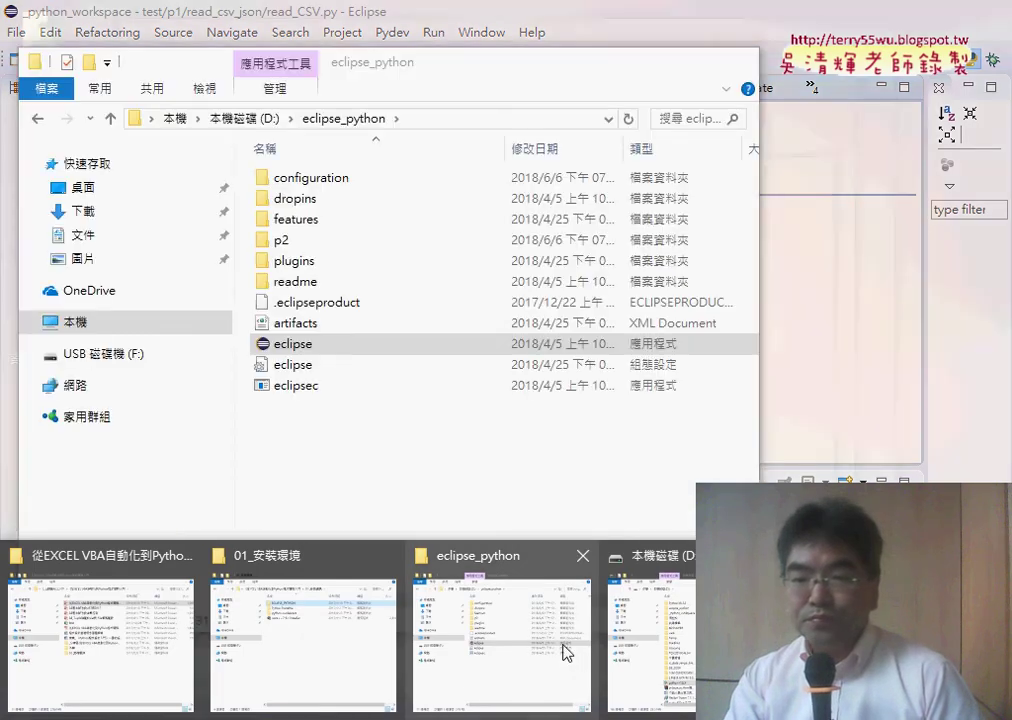
left_click(565, 665)
Open the configuration folder, then go back to the eclipse_python folder
left_click_drag(307, 480, 331, 306)
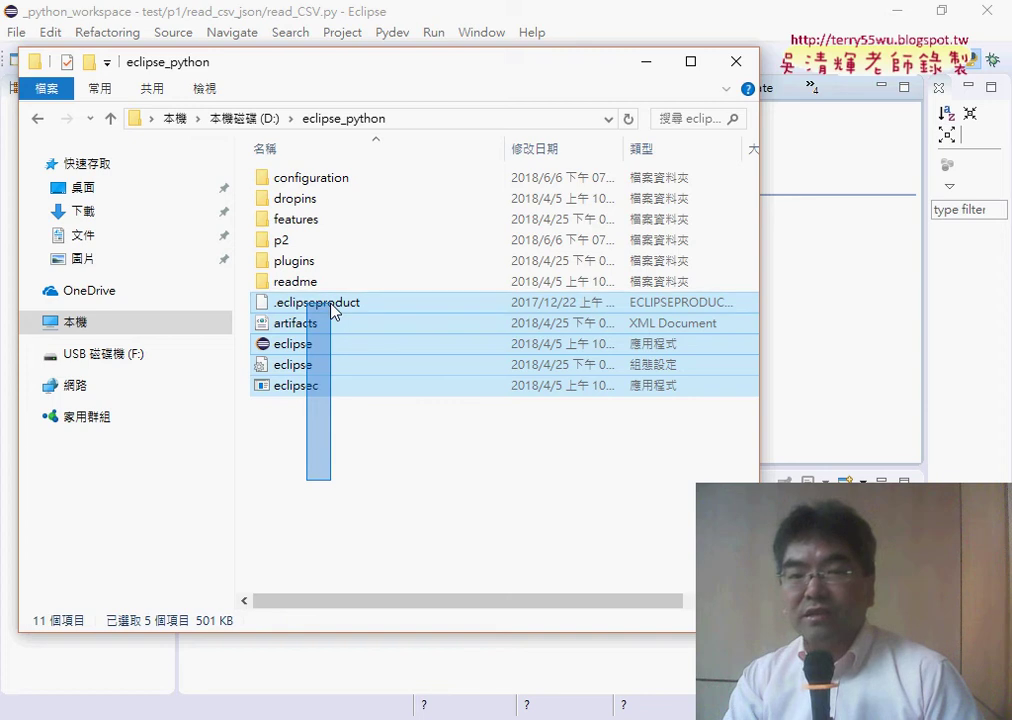
left_click(307, 180)
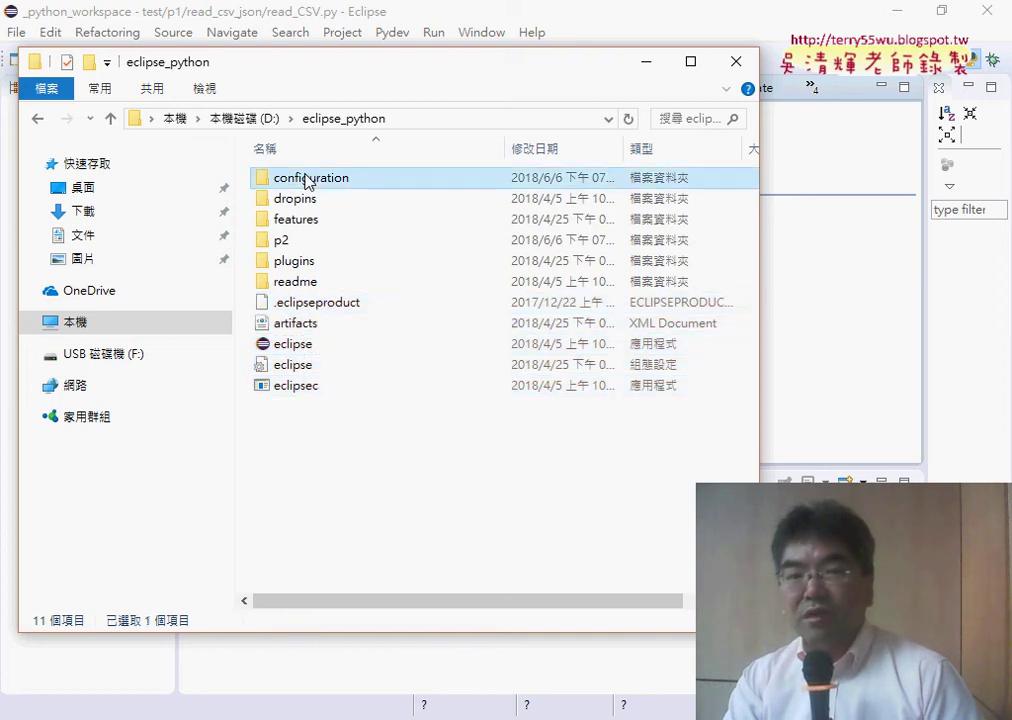
double_click(307, 180)
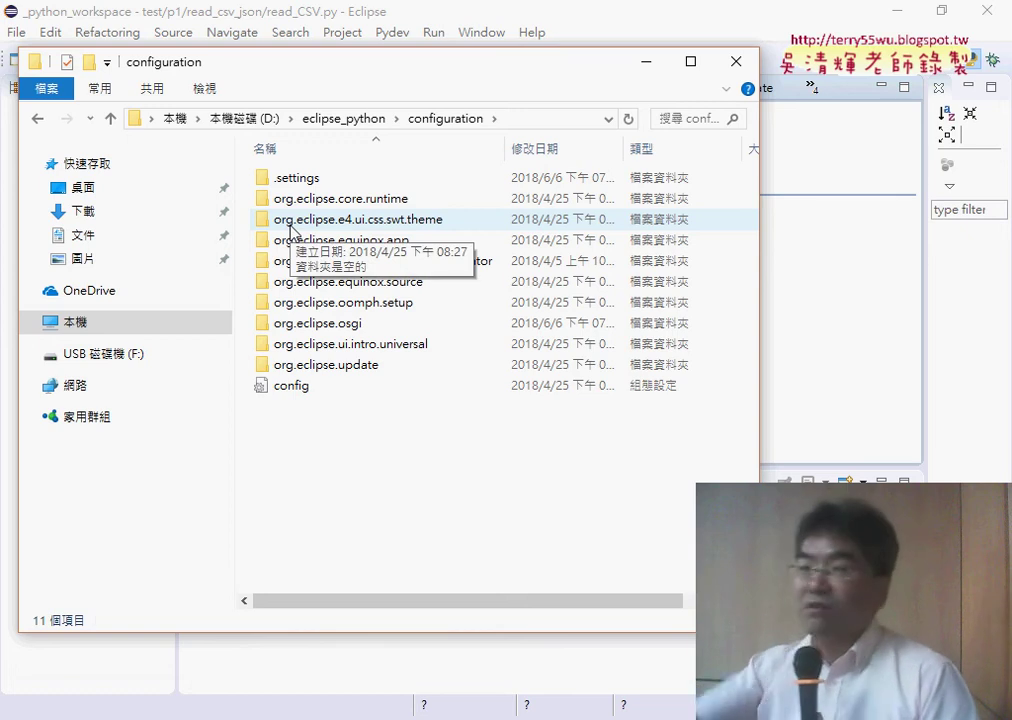
left_click(38, 119)
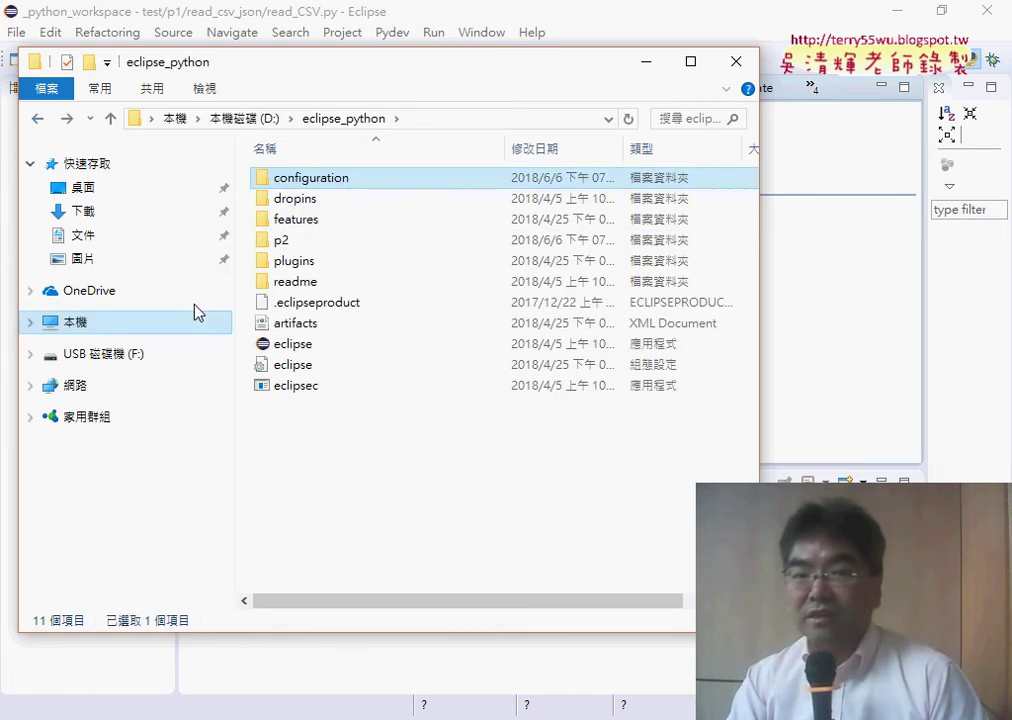
left_click_drag(298, 460, 320, 308)
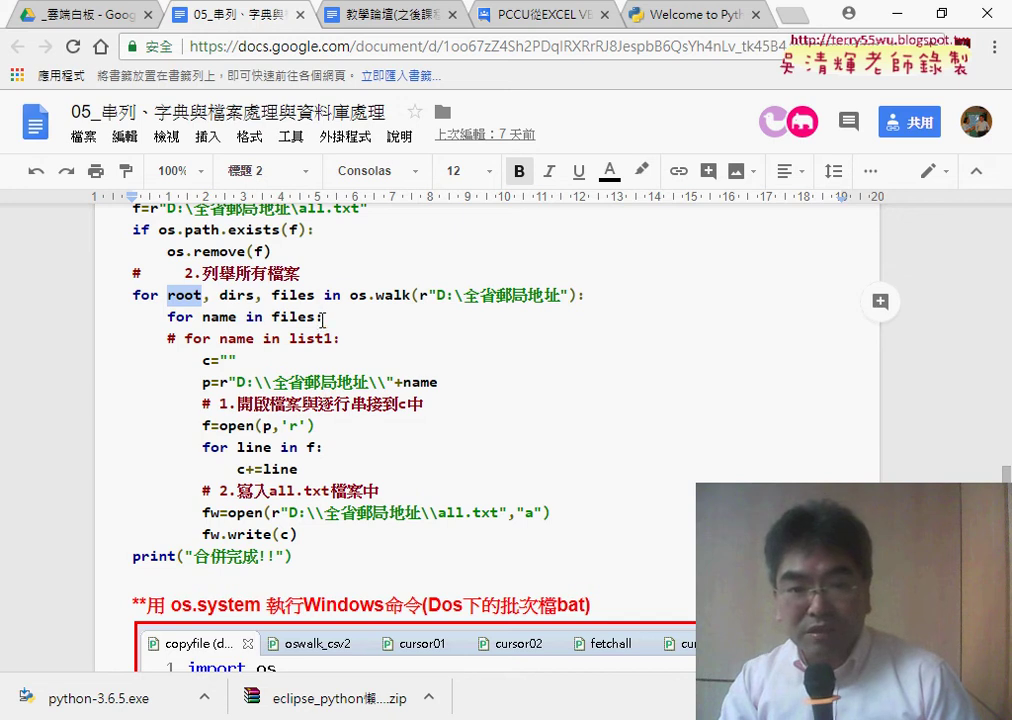
Highlight the loop variables files and dirs in the os.walk for-loop line
left_click_drag(314, 298, 289, 299)
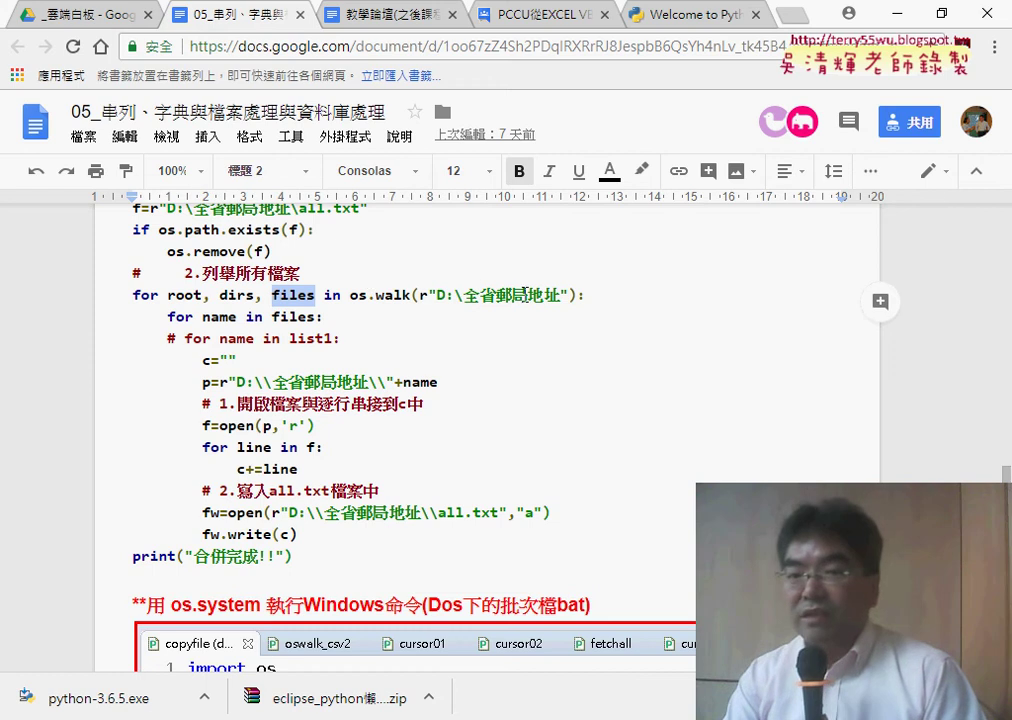
left_click_drag(254, 296, 227, 294)
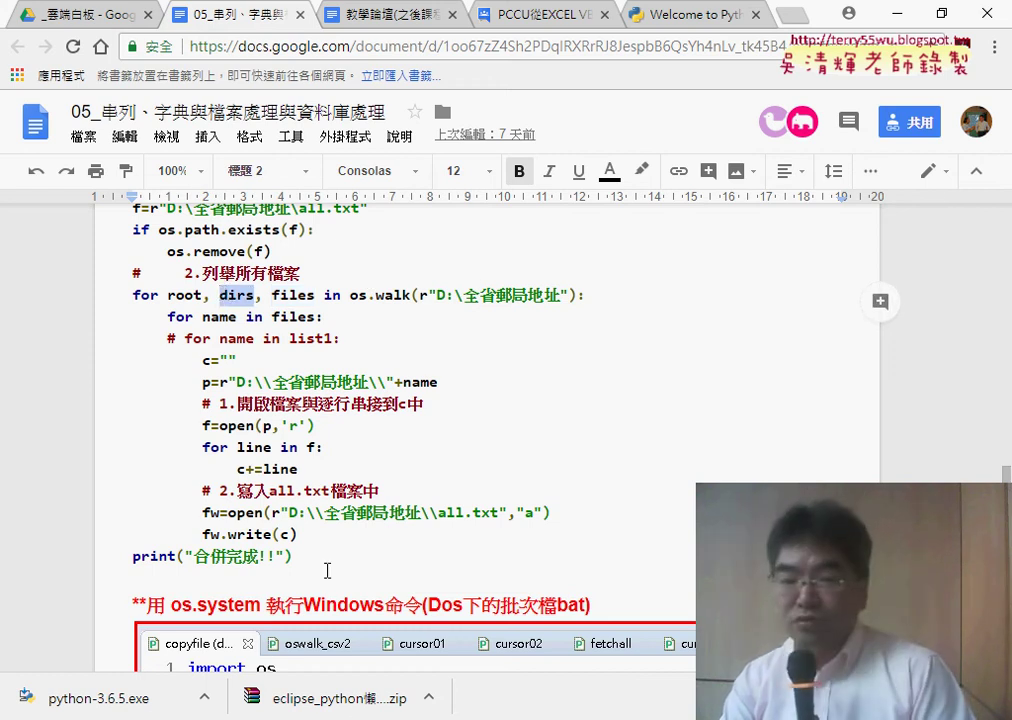
Select plugins and readme, show the path D:\eclipse_python in the address bar, then minimize Explorer
mouse_move(500, 712)
left_click(501, 671)
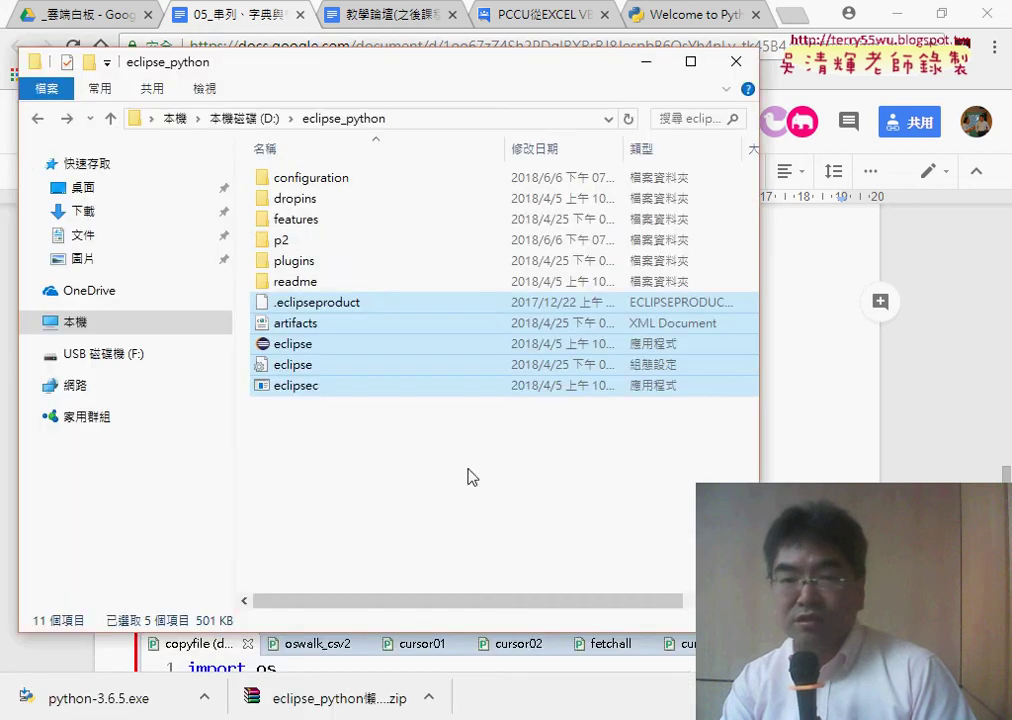
left_click(294, 262)
left_click(296, 282)
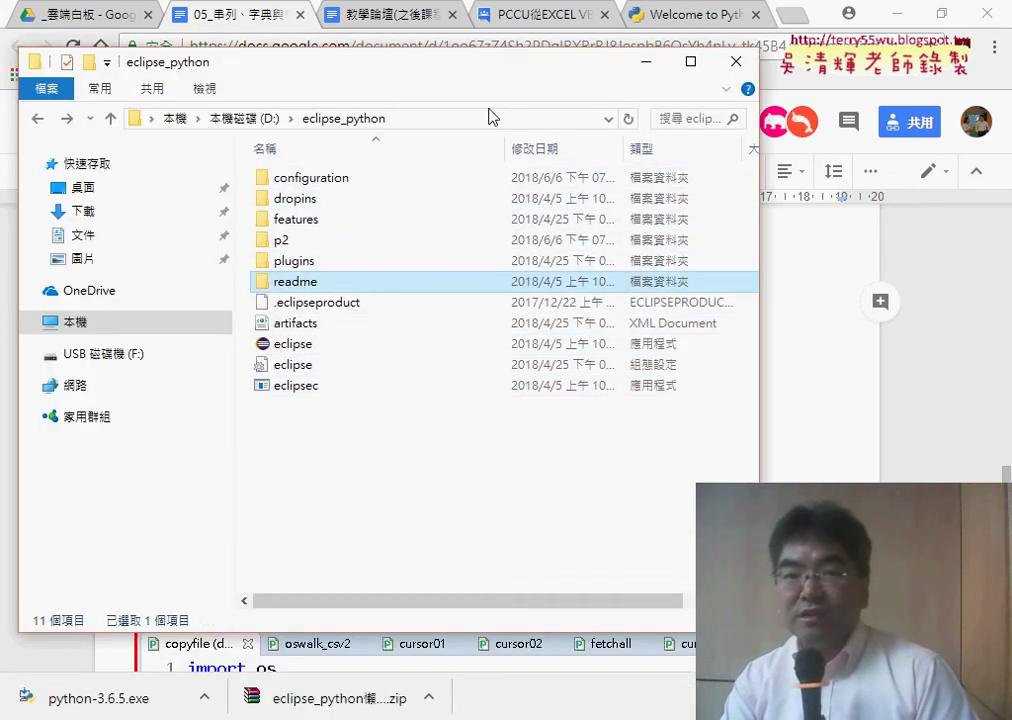
left_click(463, 119)
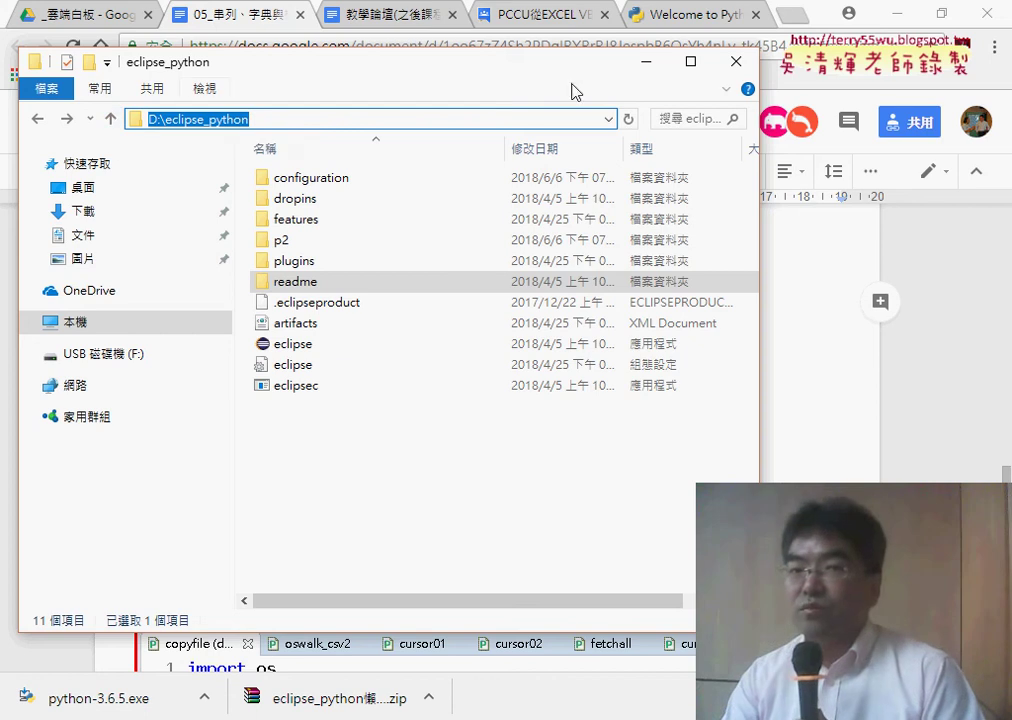
left_click(644, 66)
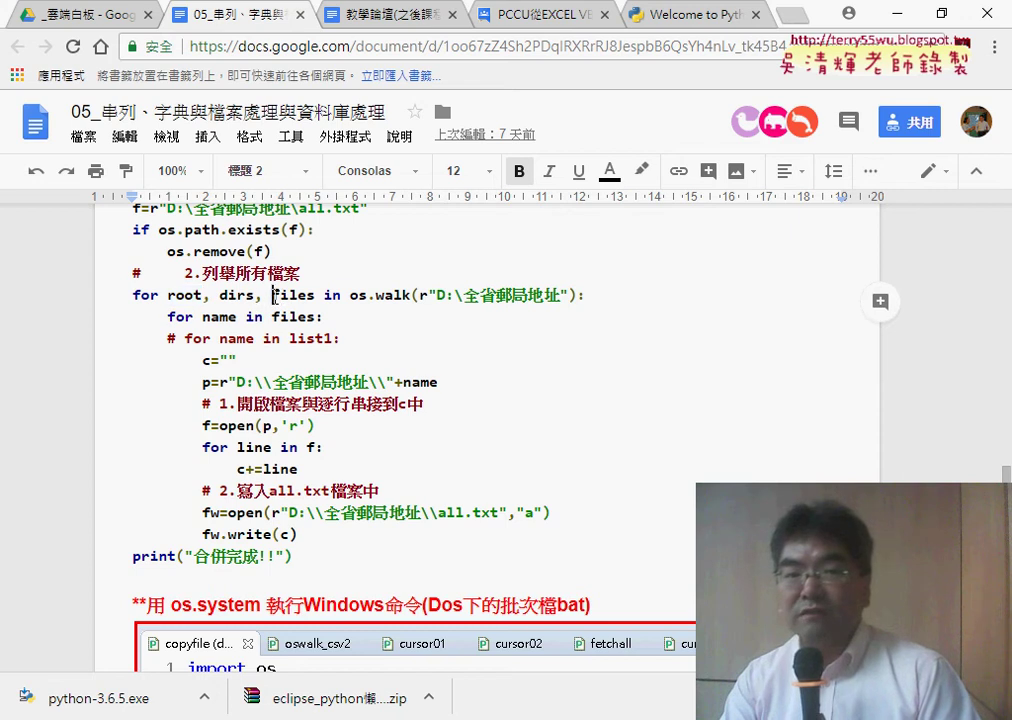
Mark files in the loop header and the path expression on the p=r line
left_click_drag(273, 295, 319, 294)
scroll(405, 327, "down", 1)
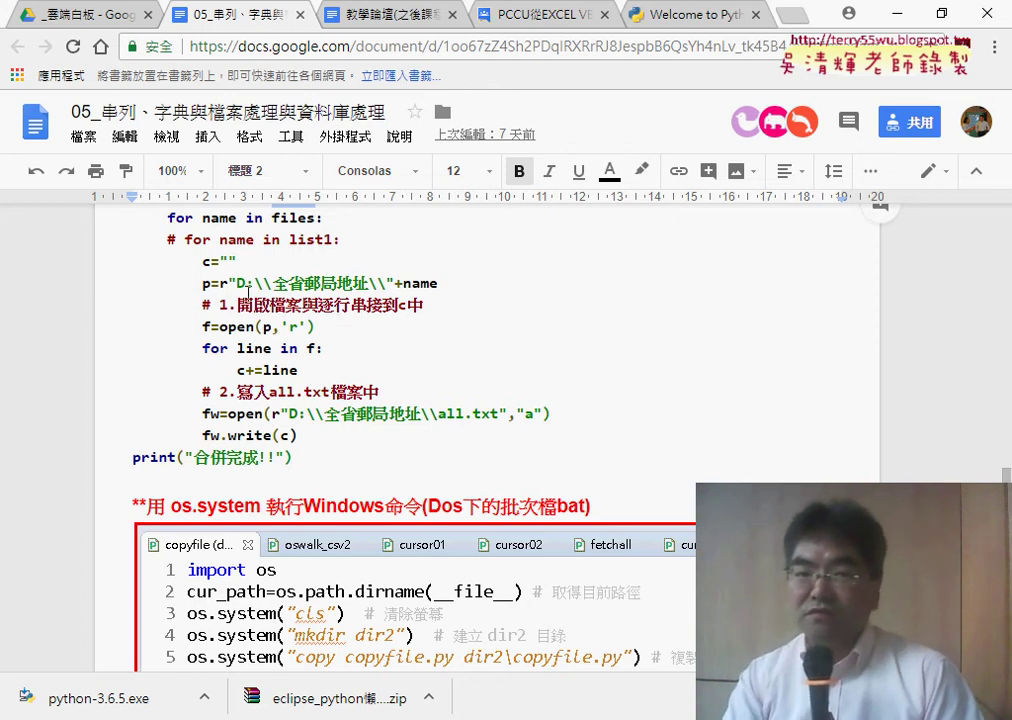
mouse_move(453, 279)
left_mouse_down()
mouse_move(214, 290)
mouse_move(372, 284)
left_mouse_up()
left_click(441, 284)
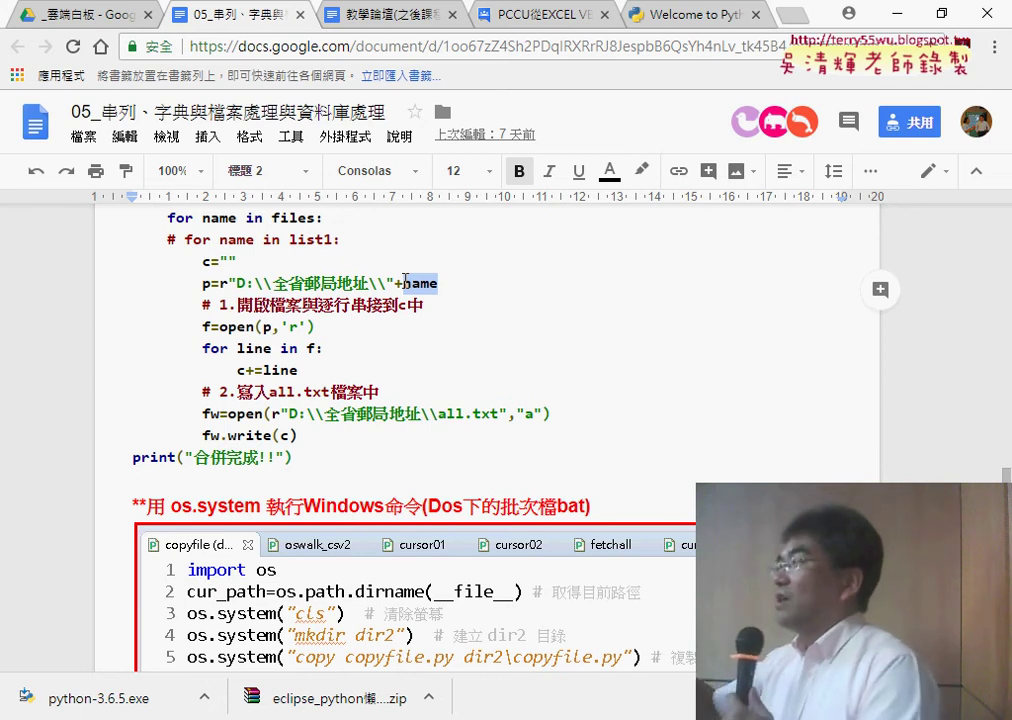
Mark the folder path string on the p= line and the append-mode argument of fw=open
scroll(346, 259, "up", 1)
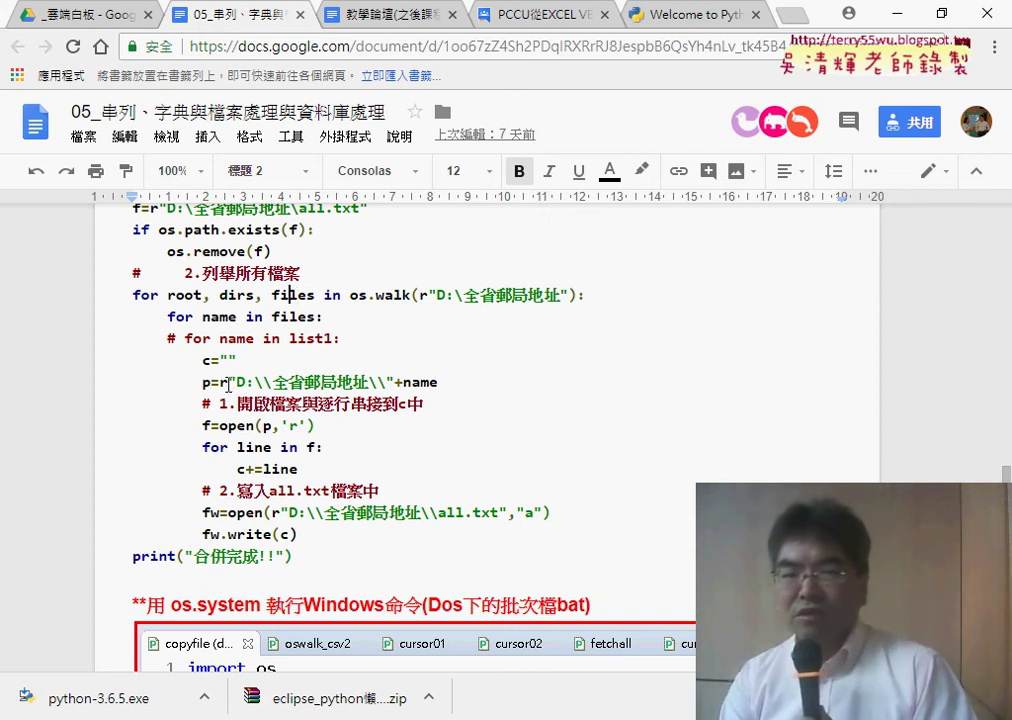
left_click_drag(228, 384, 441, 384)
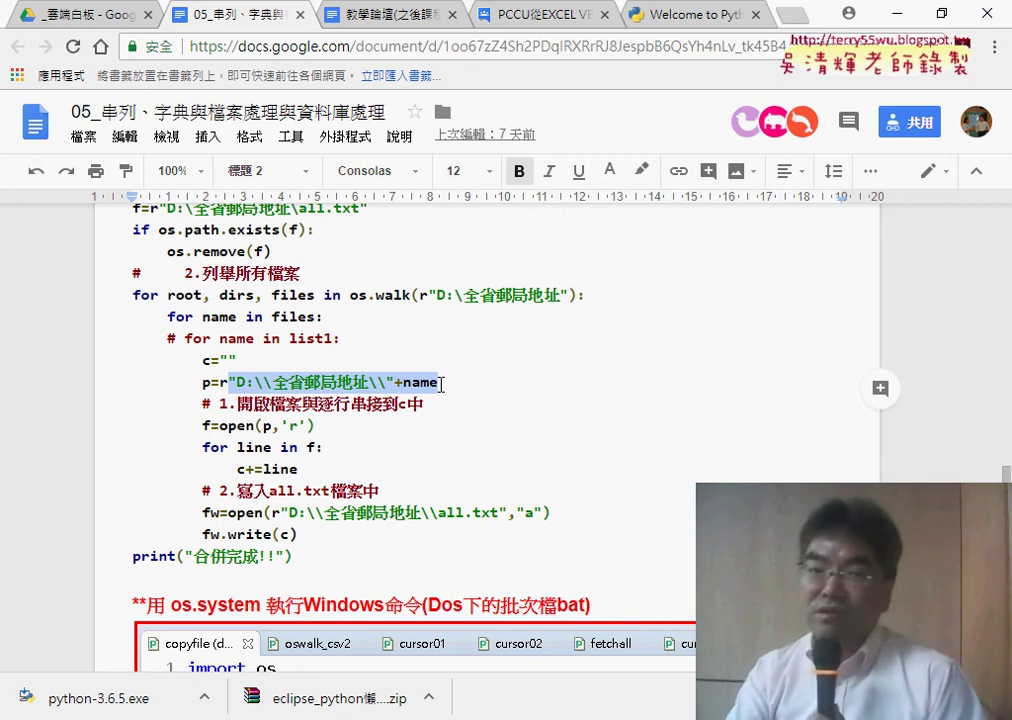
left_click(248, 447)
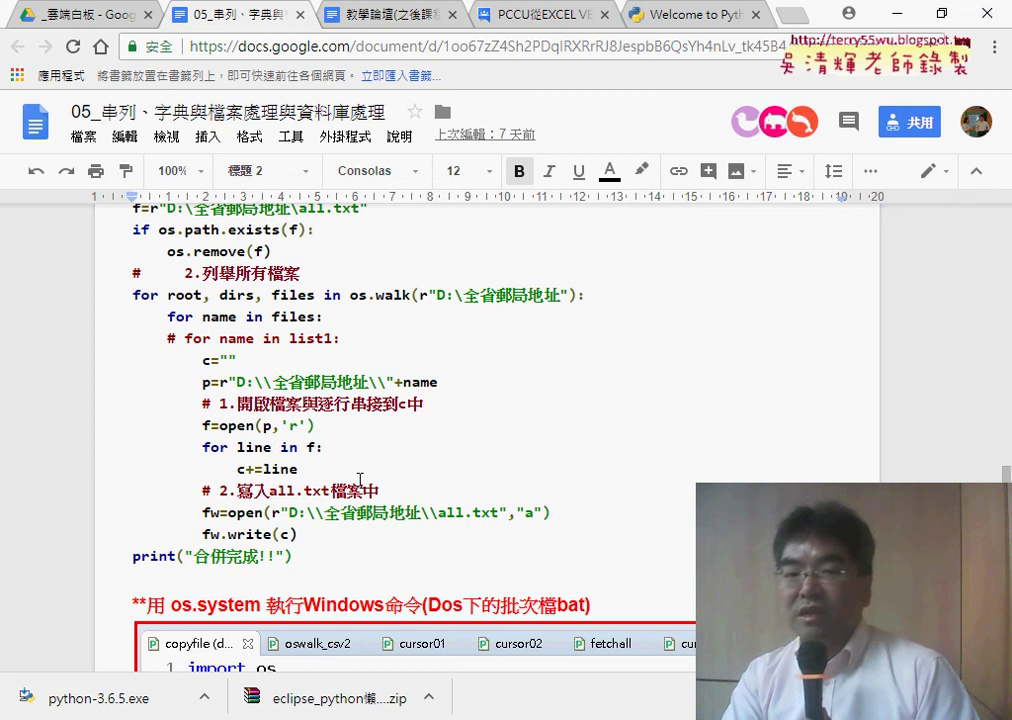
scroll(360, 480, "down", 3)
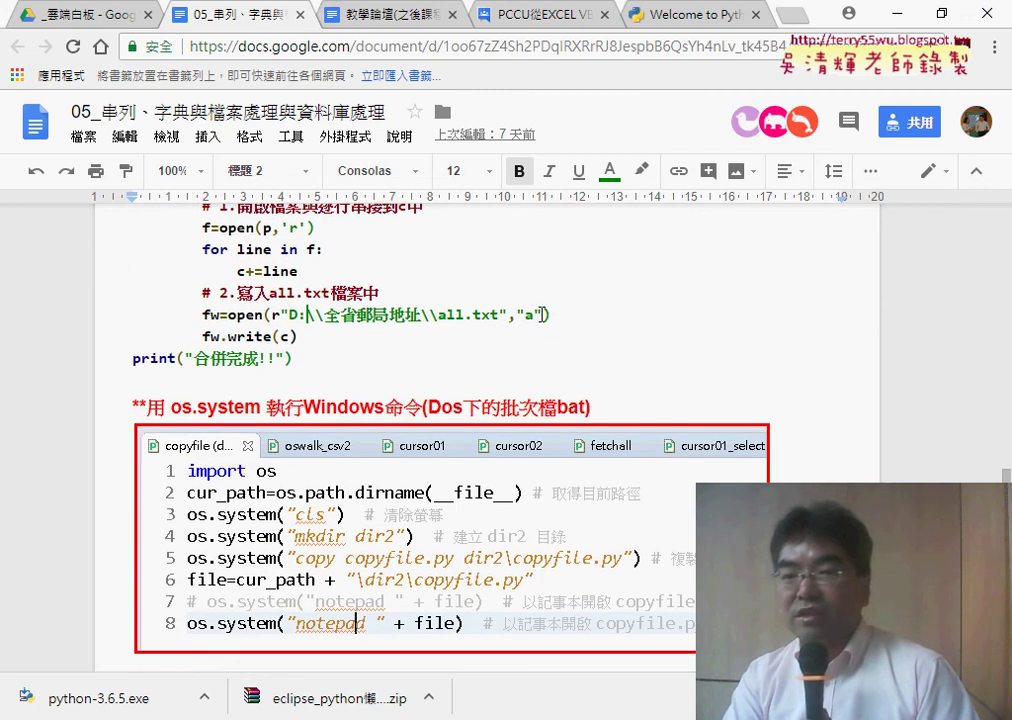
left_click_drag(542, 315, 519, 312)
left_click(266, 334)
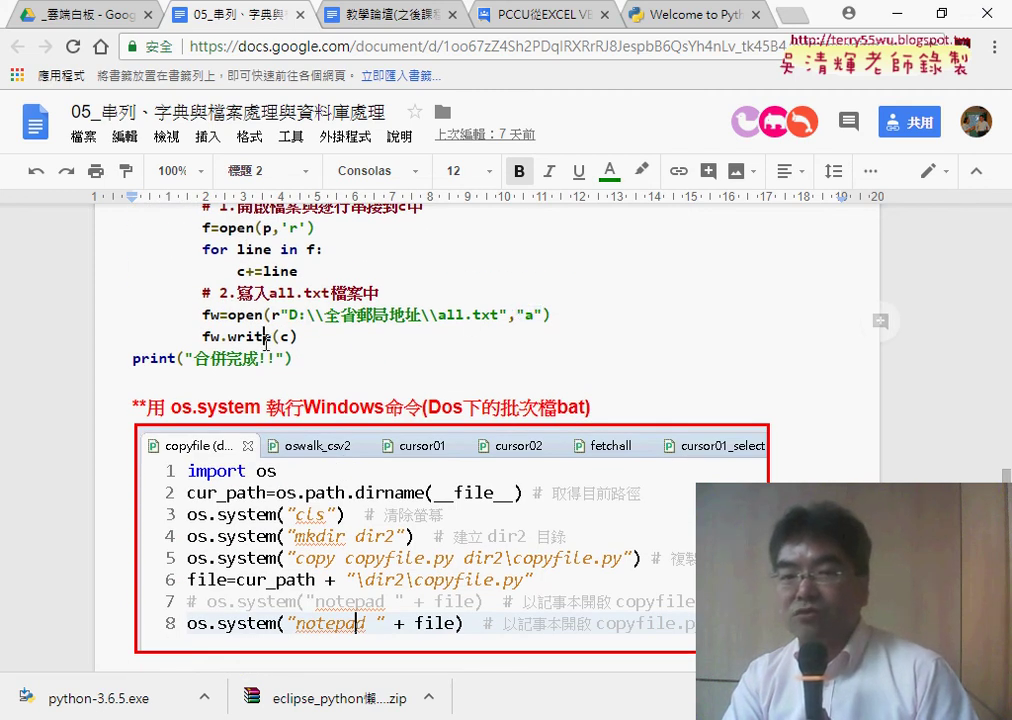
Mark the line emptying c and the final print line, then os.system in the next heading
scroll(170, 285, "up", 2)
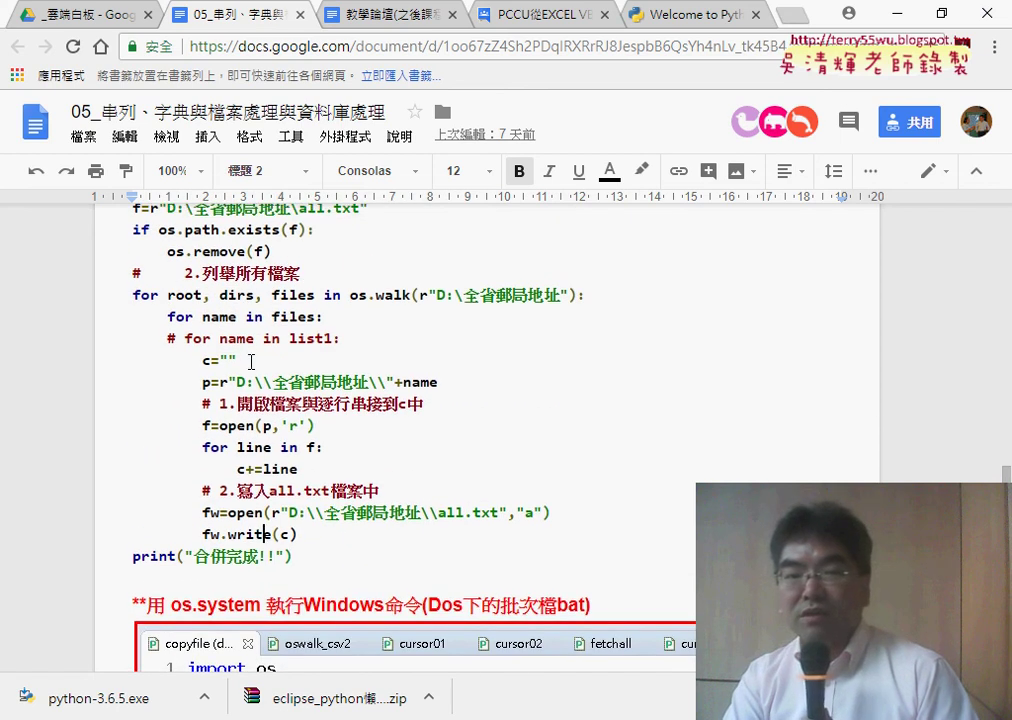
left_click_drag(237, 360, 201, 361)
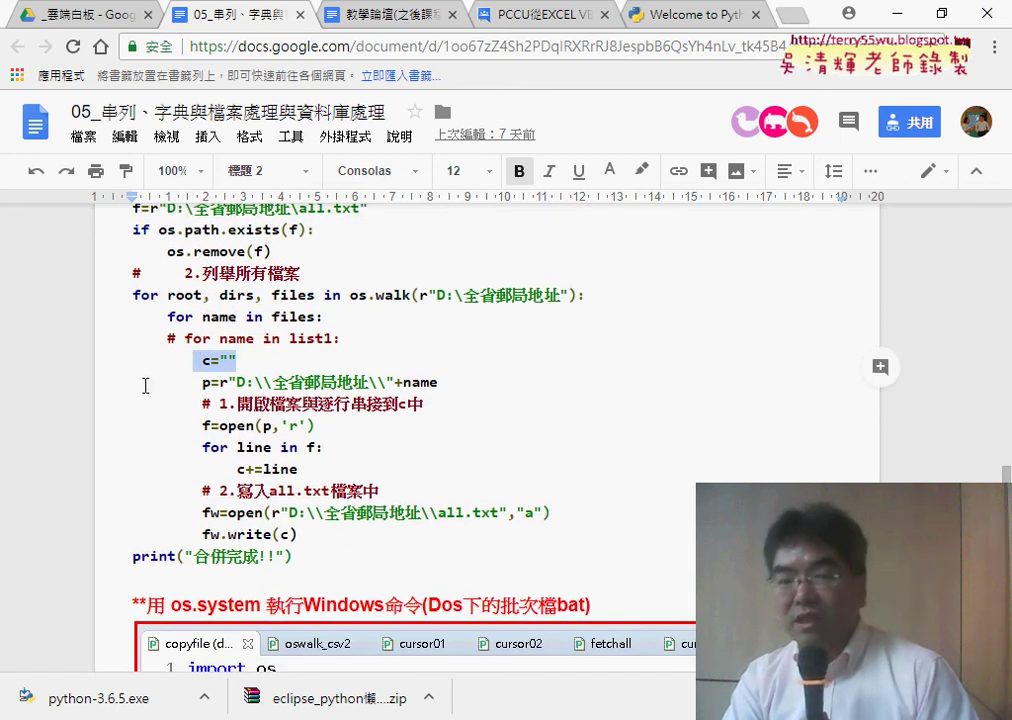
left_click_drag(293, 556, 130, 554)
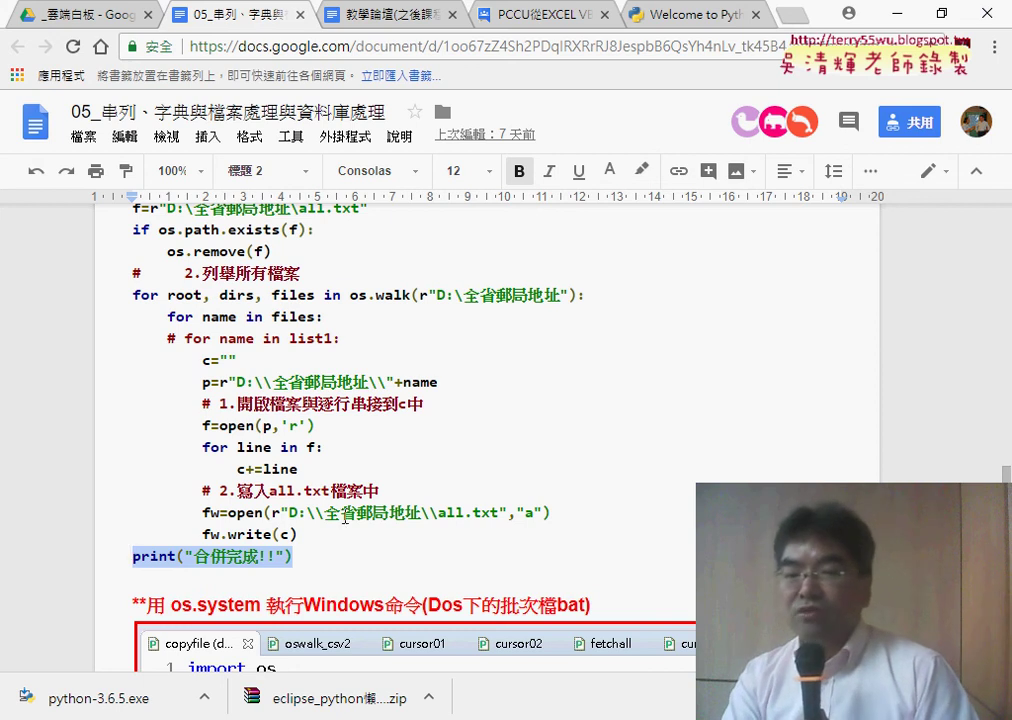
scroll(469, 477, "down", 1)
scroll(469, 477, "down", 2)
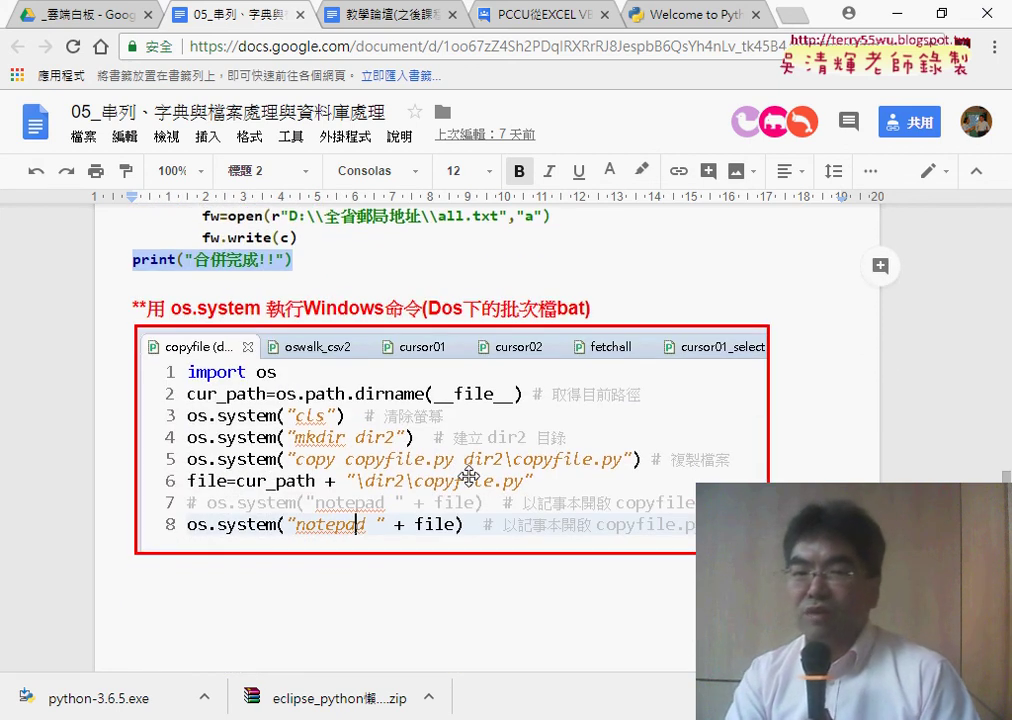
left_click_drag(172, 308, 258, 307)
scroll(398, 297, "up", 1)
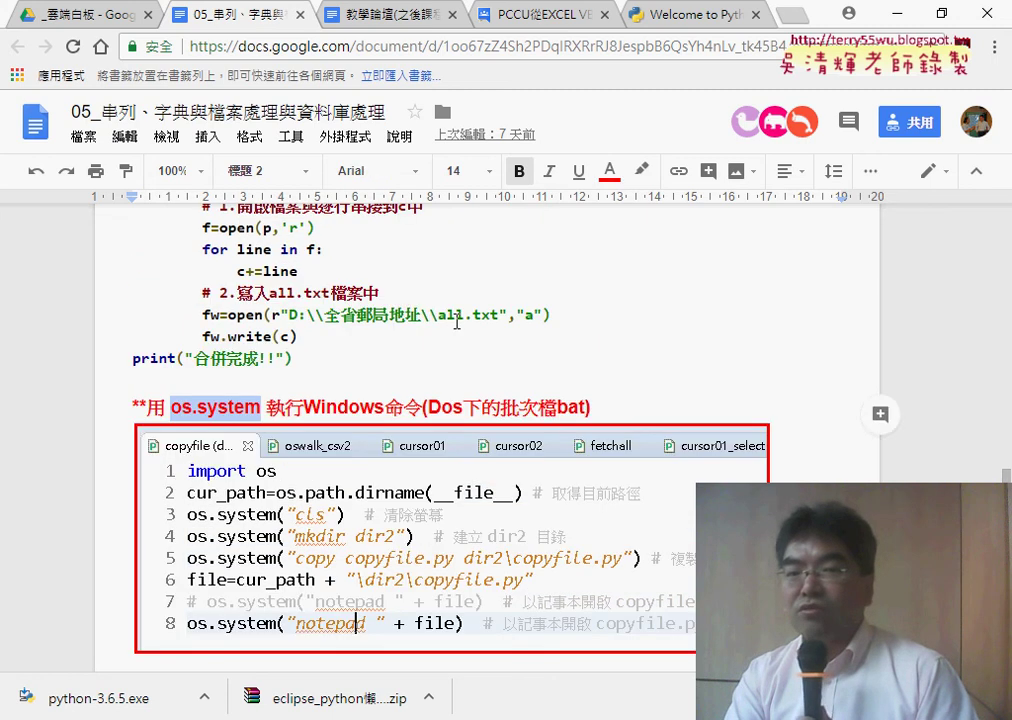
Select the whole import os merge code block
scroll(443, 342, "down", 2)
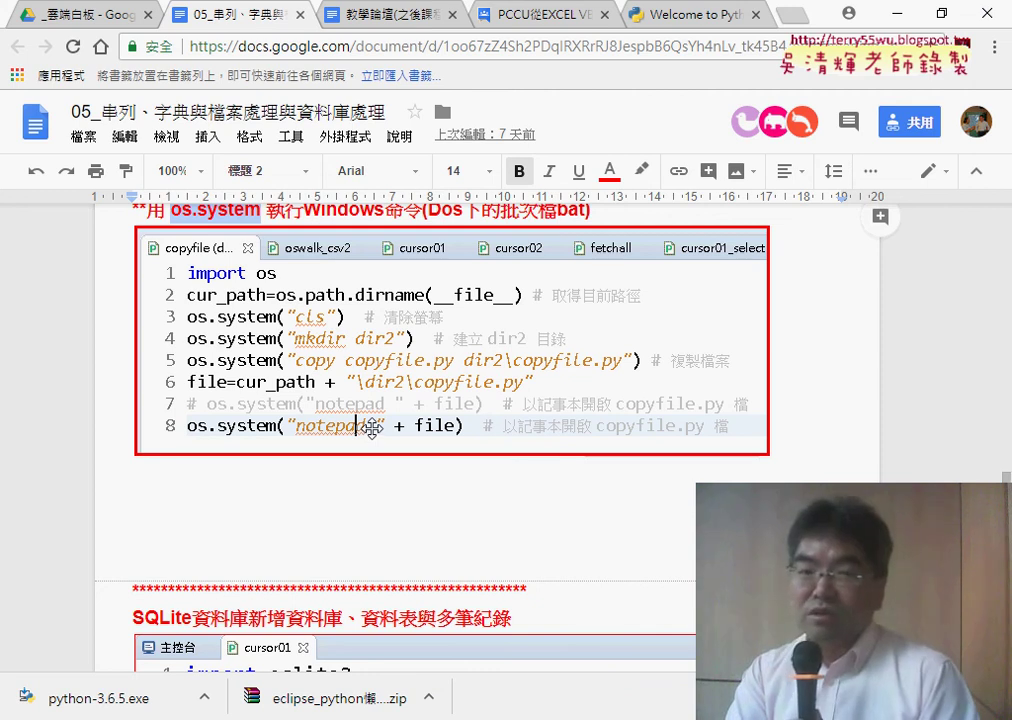
scroll(275, 245, "up", 4)
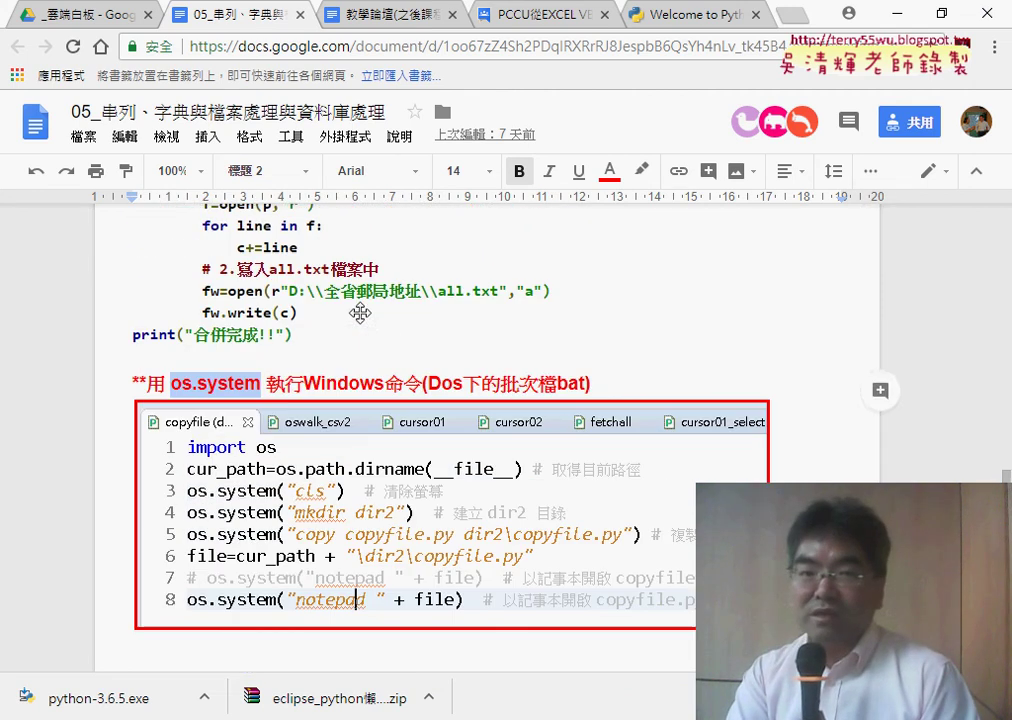
scroll(263, 332, "up", 1)
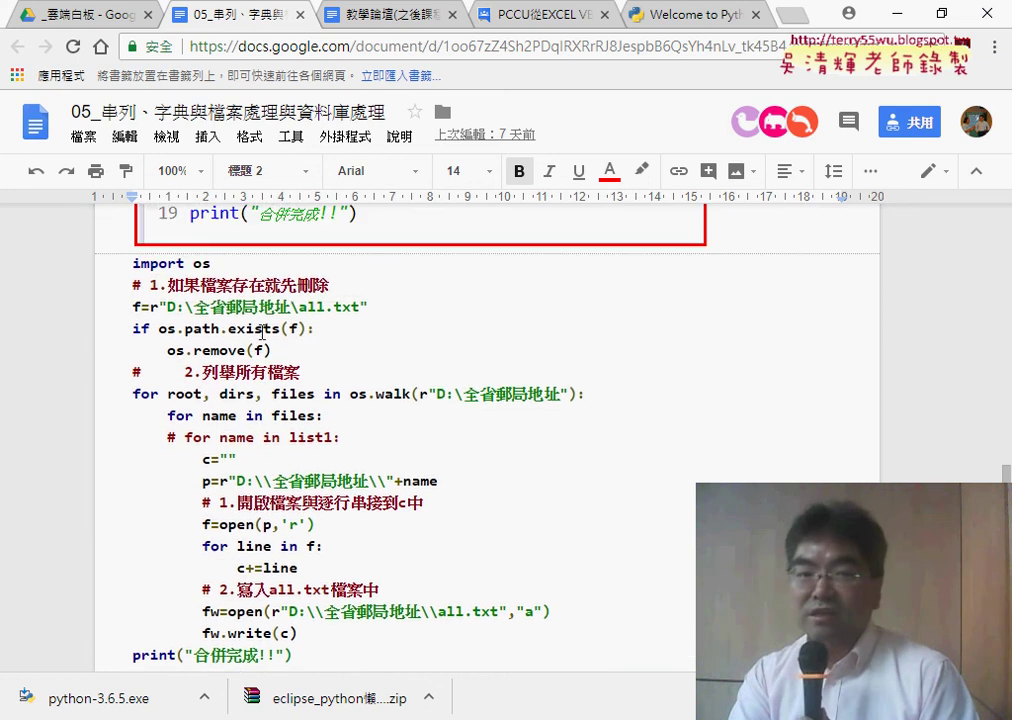
left_click_drag(140, 264, 295, 656)
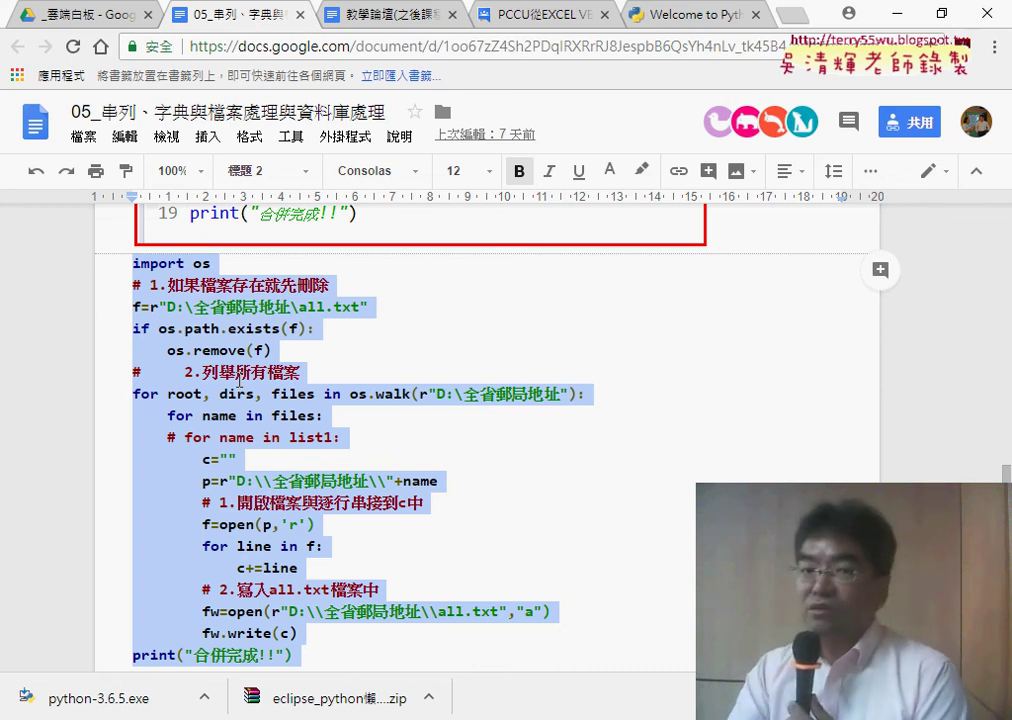
Scroll down to the SQLite heading and its cursor01 code listing
scroll(239, 382, "down", 1)
scroll(245, 382, "down", 3)
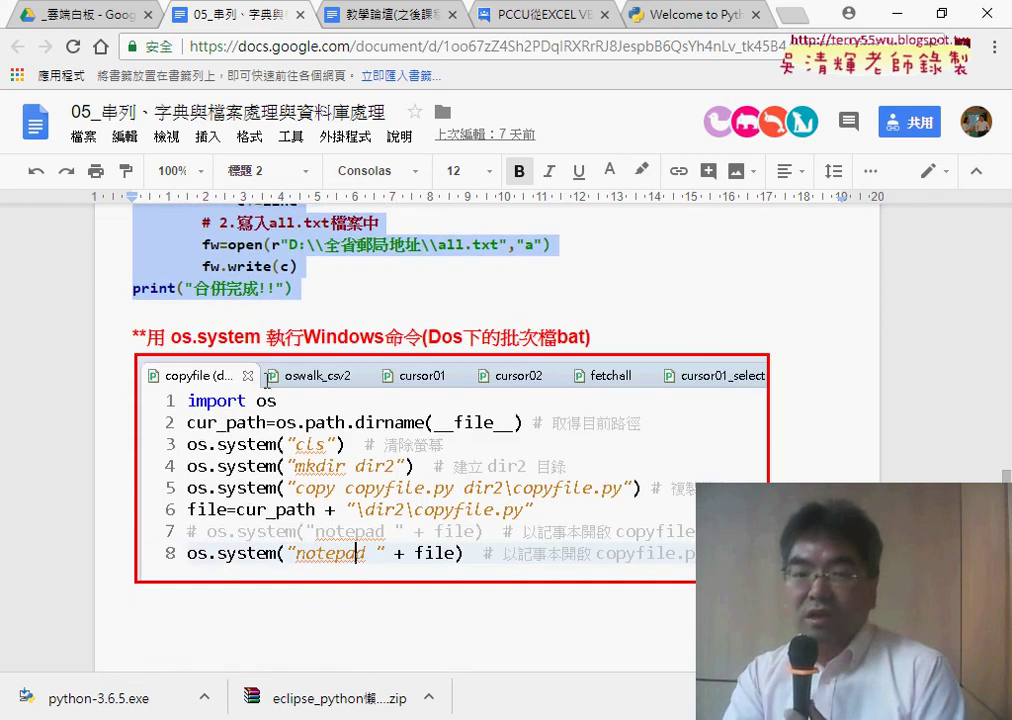
scroll(255, 381, "down", 2)
scroll(269, 380, "down", 2)
scroll(269, 380, "down", 2)
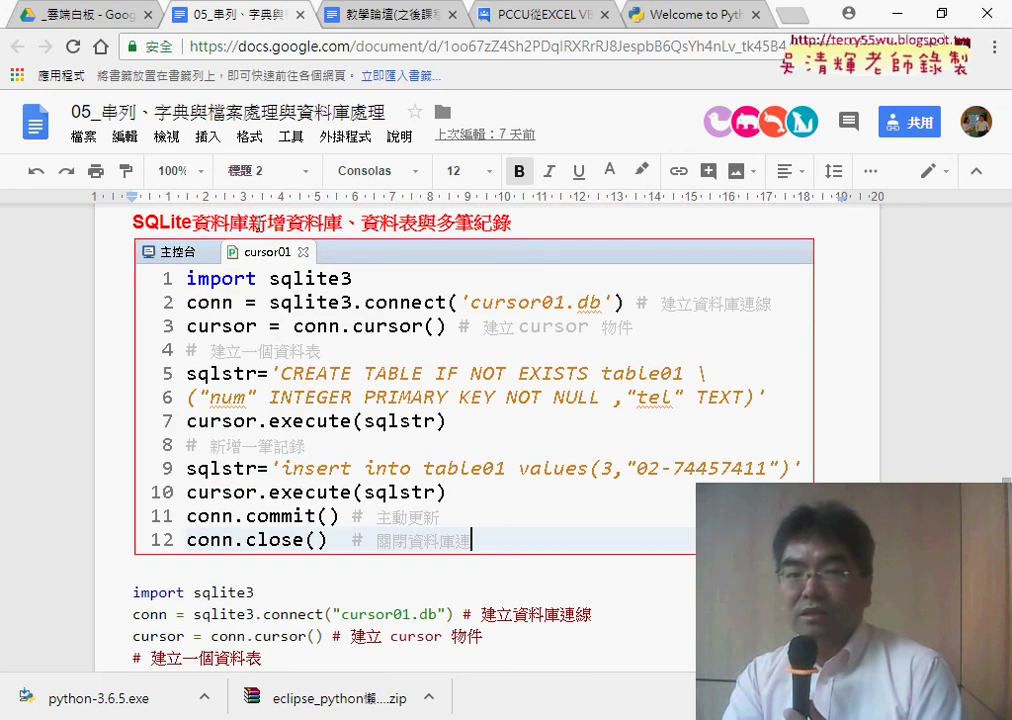
Apply yellow highlight to 新增資料庫, 資料表 and 多筆紀錄 in turn from the toolbar palette
double_click(252, 224)
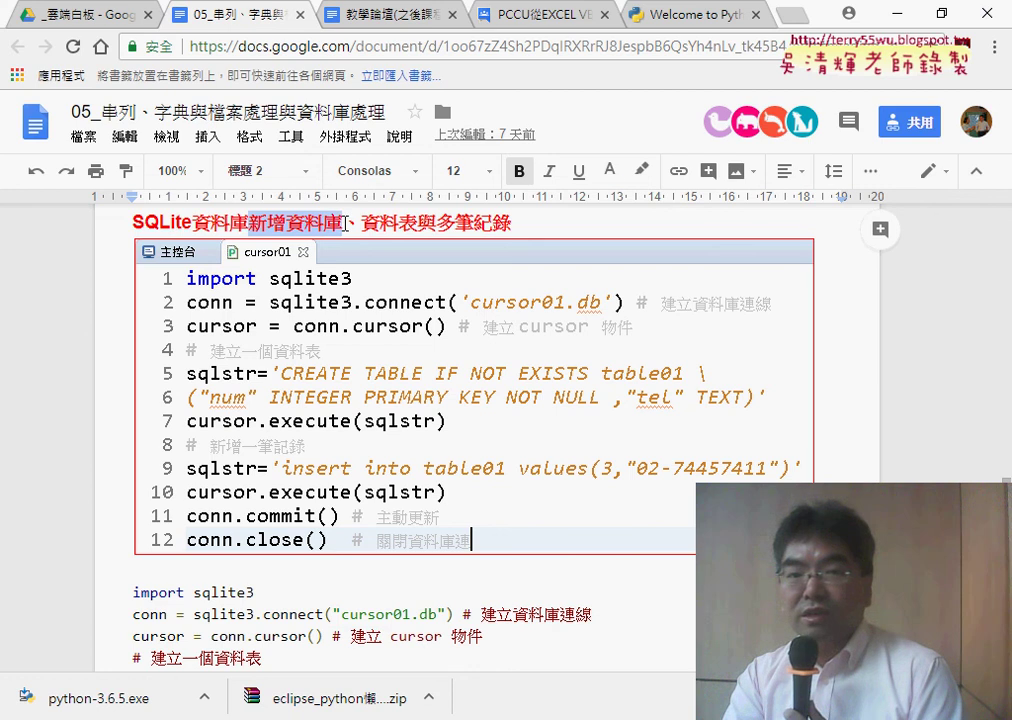
left_click(641, 171)
left_click(686, 260)
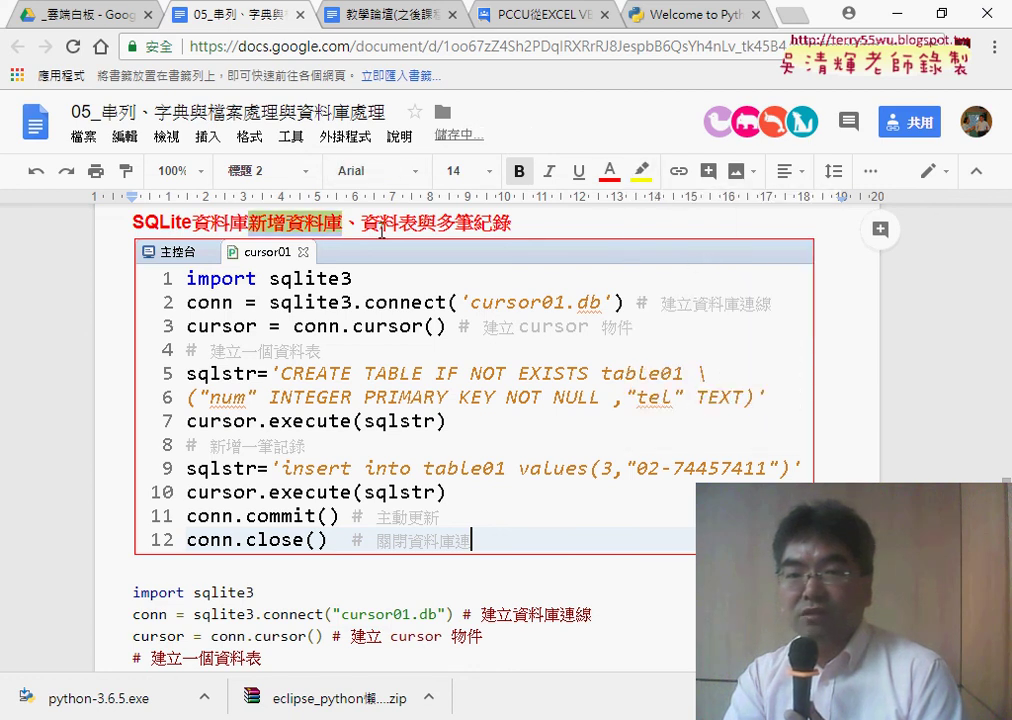
double_click(390, 224)
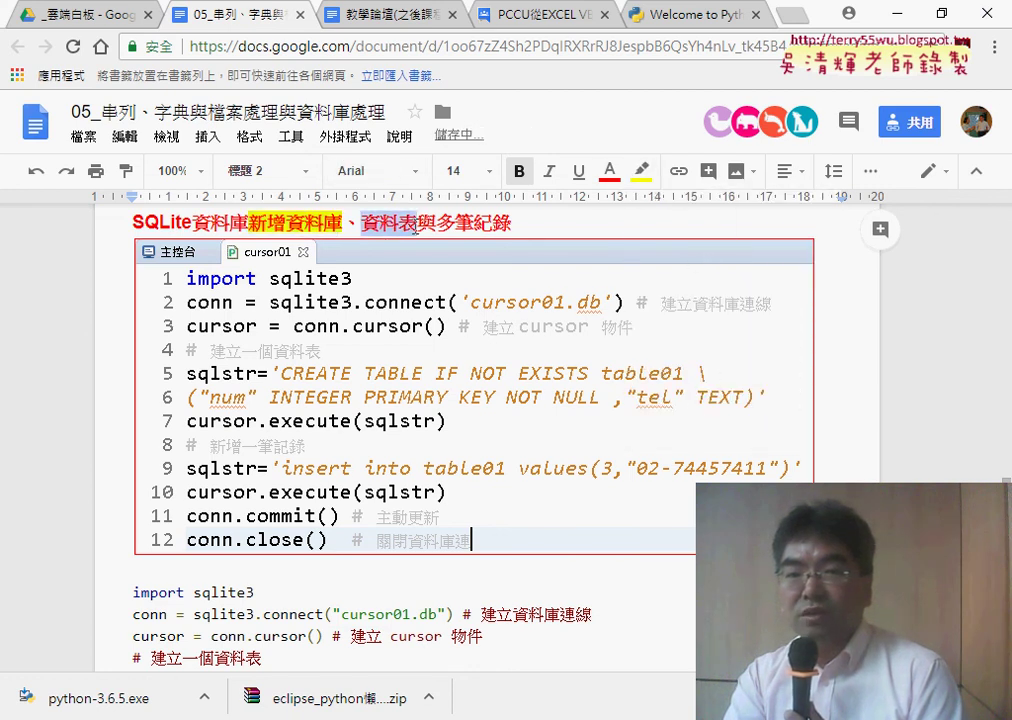
left_click(641, 171)
left_click(701, 262)
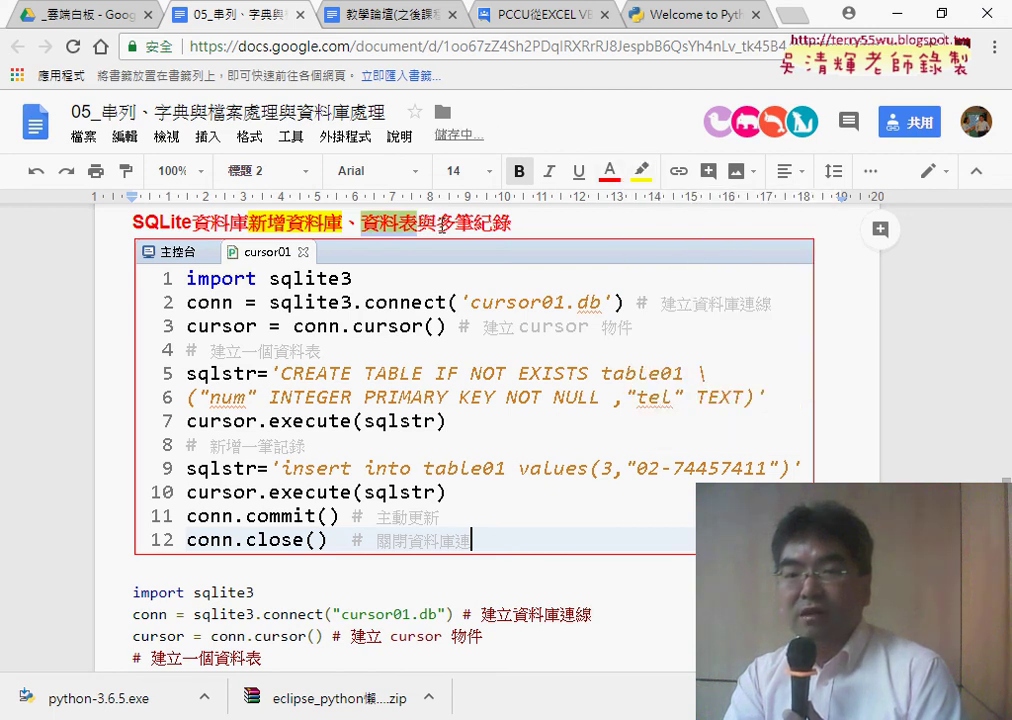
left_click_drag(436, 224, 514, 224)
left_click(641, 171)
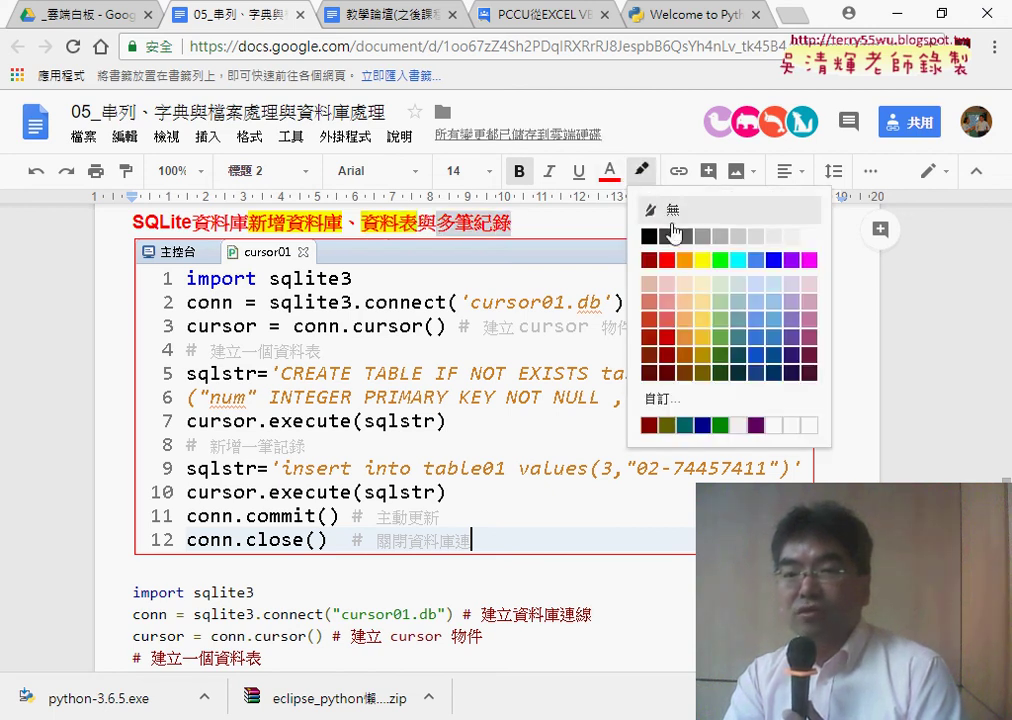
left_click(705, 262)
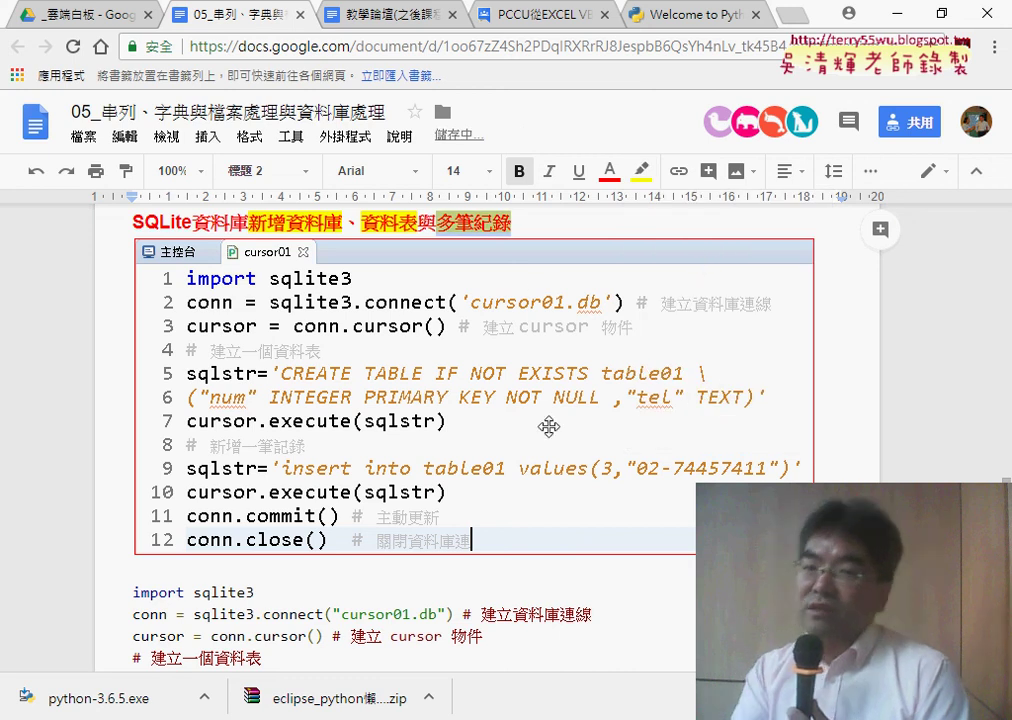